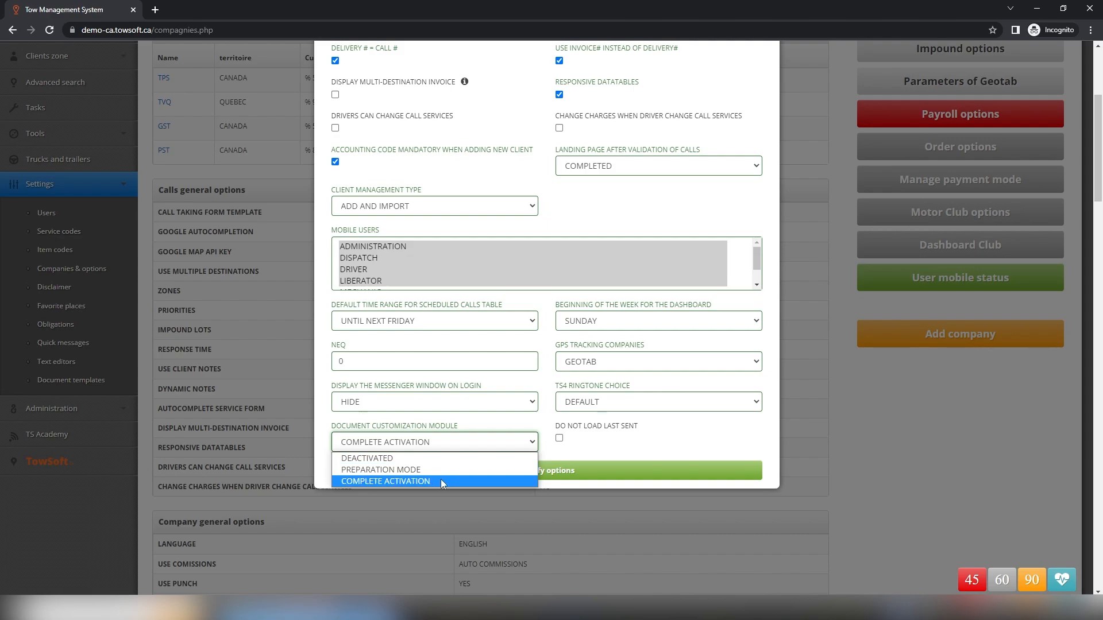
Confirm document customization activation, open Document templates, and show the default Invoice row's actions
{"action": "left_click", "coordinate": [441, 481]}
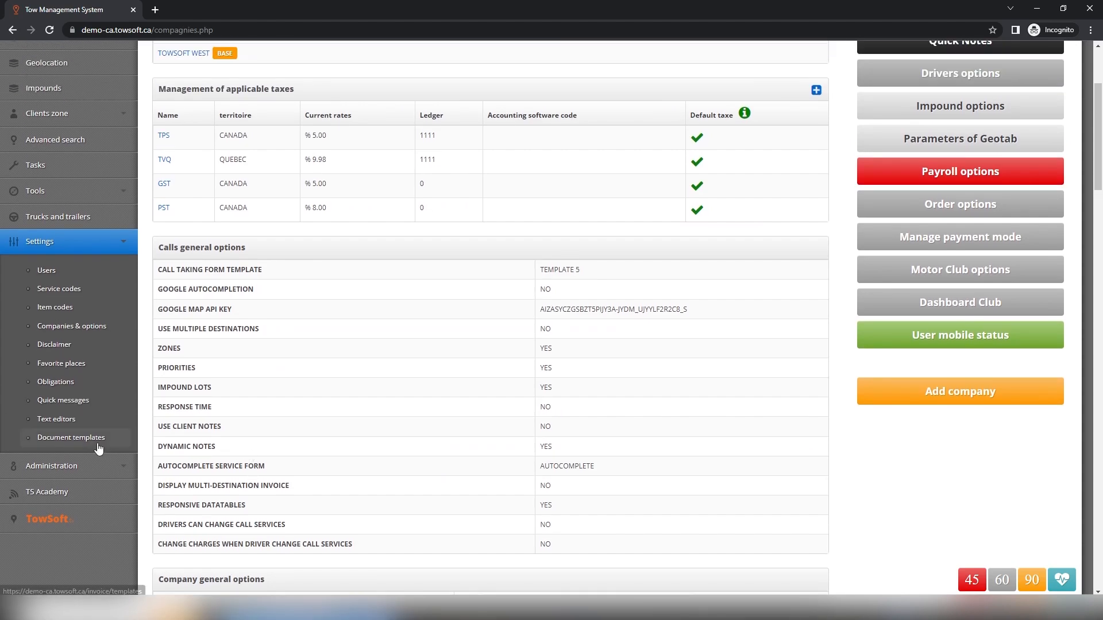
{"action": "left_click", "coordinate": [107, 445]}
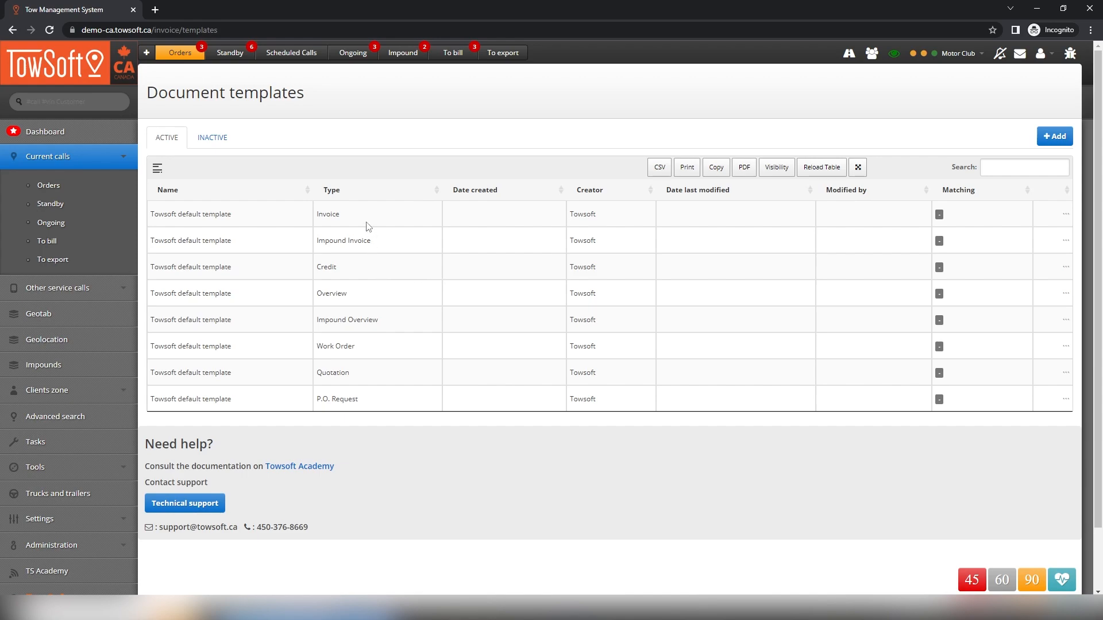
{"action": "left_click_drag", "start_coordinate": [366, 227], "coordinate": [372, 295]}
{"action": "left_click", "coordinate": [372, 296]}
{"action": "left_click", "coordinate": [1065, 217]}
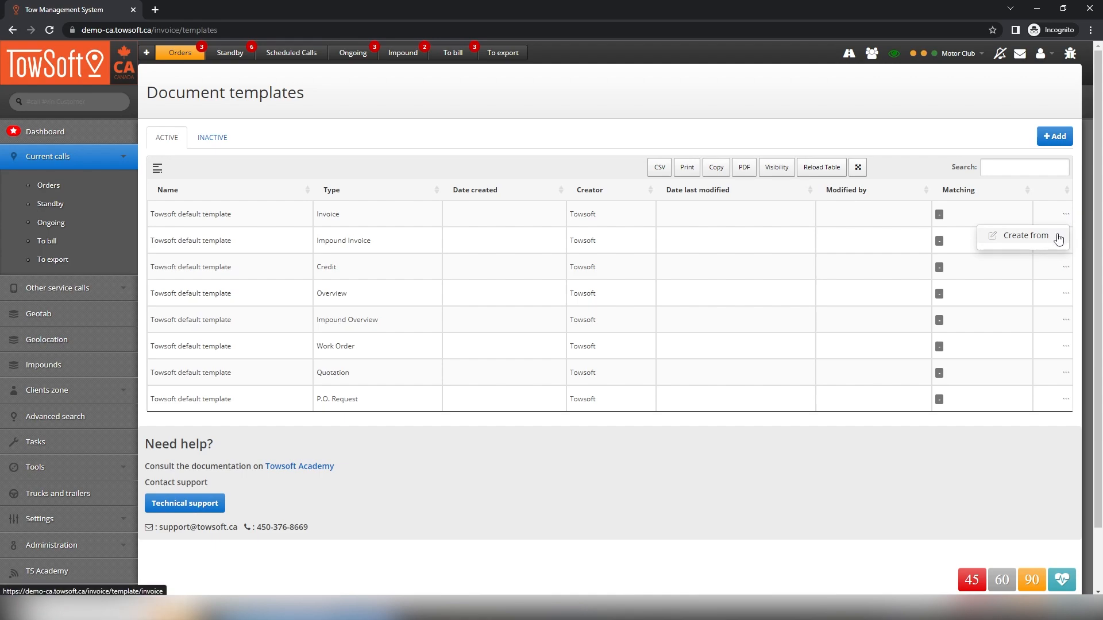
Create a new template from the default Invoice named 'General Invoice - Company ABC'
{"action": "left_click", "coordinate": [1059, 238]}
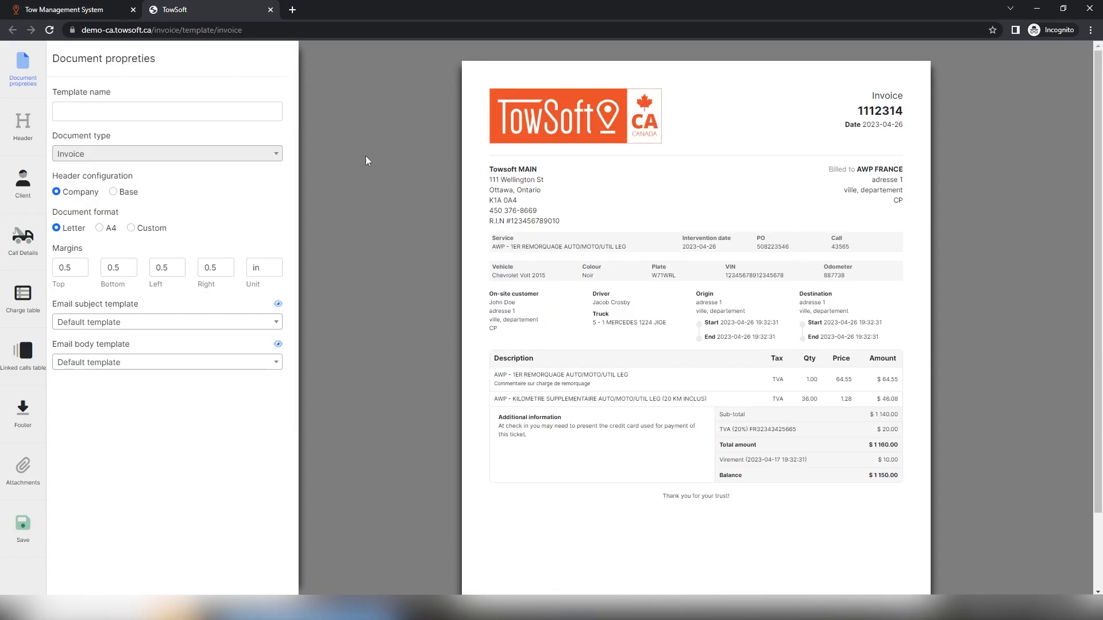
{"action": "left_click", "coordinate": [218, 111]}
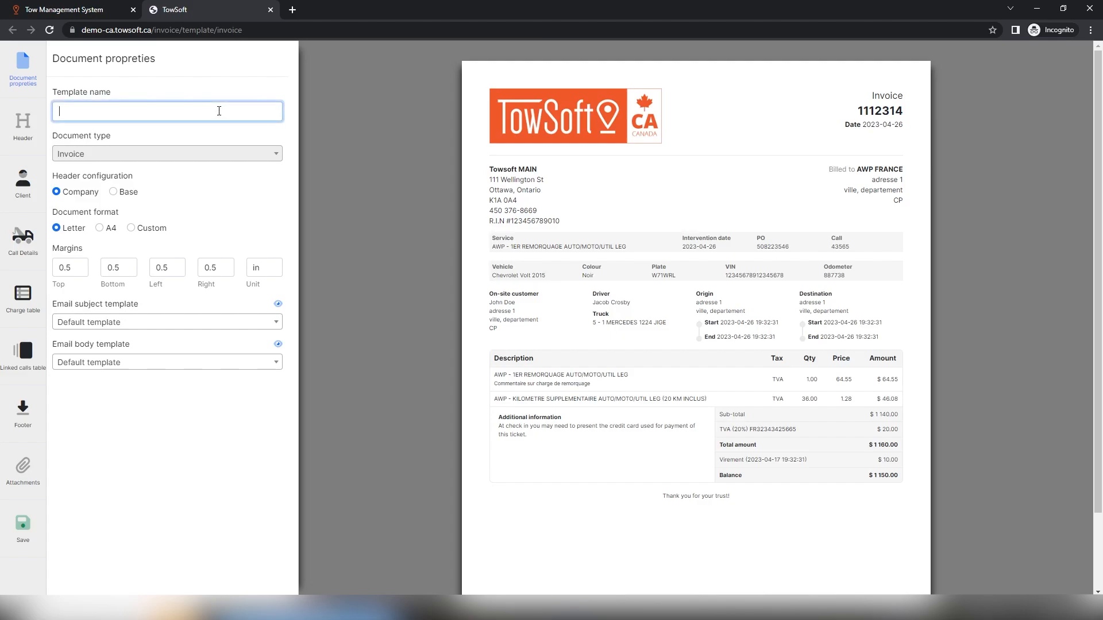
{"action": "type", "text": "General "}
{"action": "type", "text": "Invoice "}
{"action": "type", "text": "- Company "}
{"action": "type", "text": "ABD"}
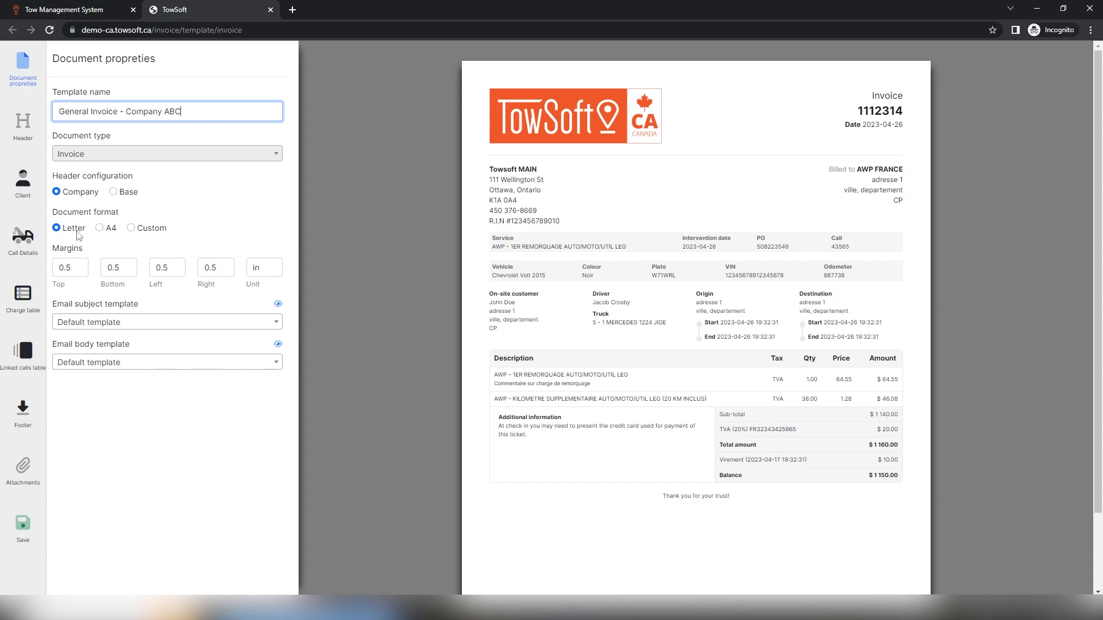
Try a custom page size (width 14, then 4 × 4 inches), then revert to Letter format
{"action": "left_click", "coordinate": [131, 229]}
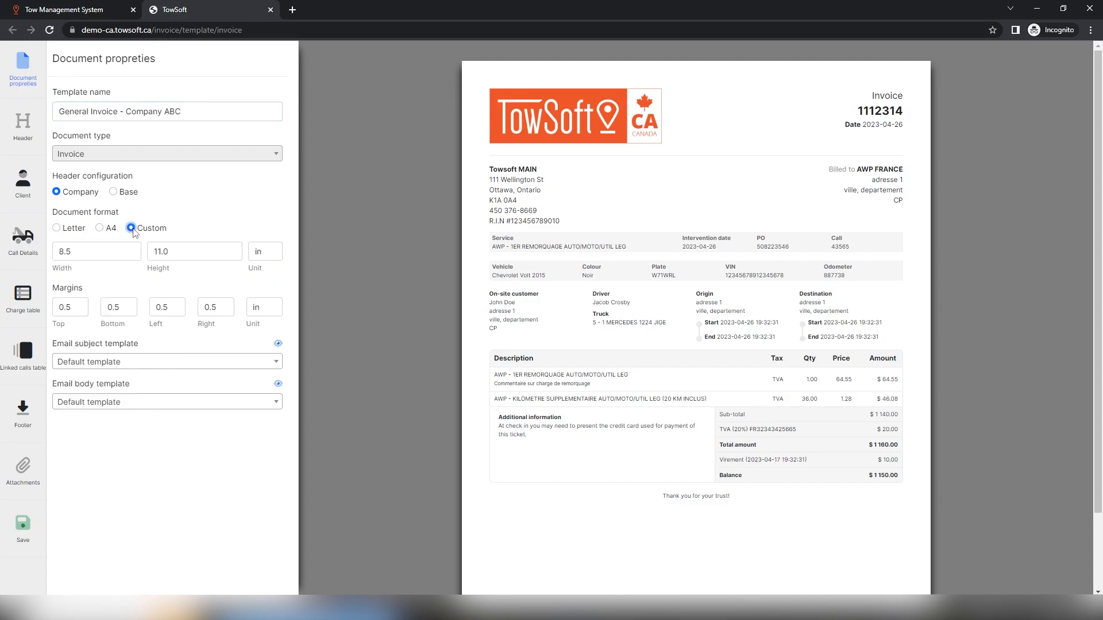
{"action": "left_click", "coordinate": [66, 312]}
{"action": "double_click", "coordinate": [86, 252]}
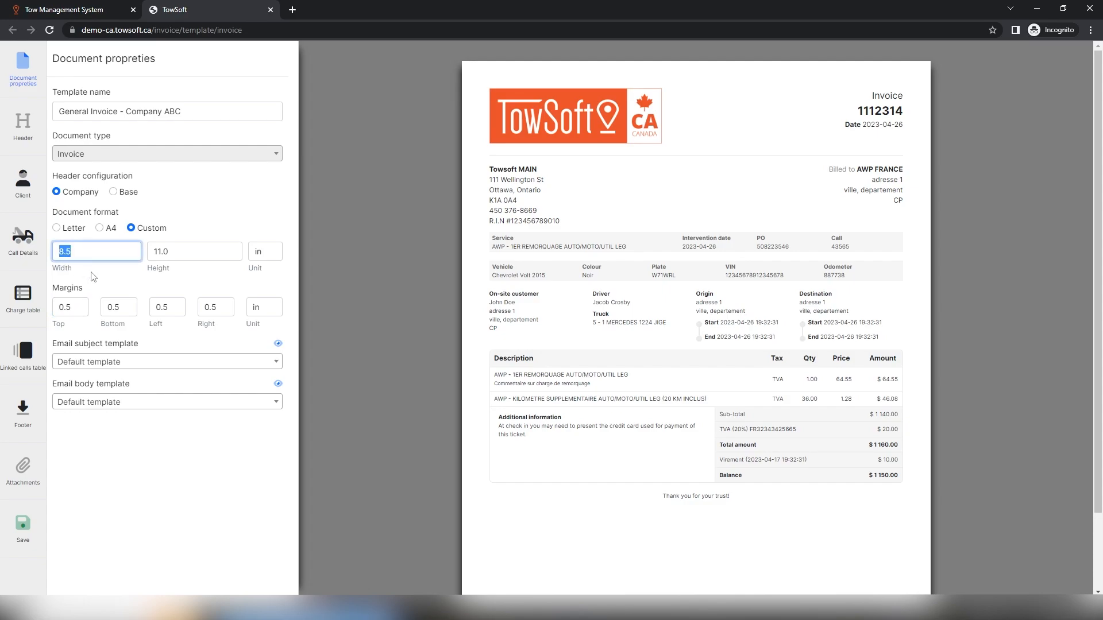
{"action": "type", "text": "14"}
{"action": "left_click", "coordinate": [184, 284]}
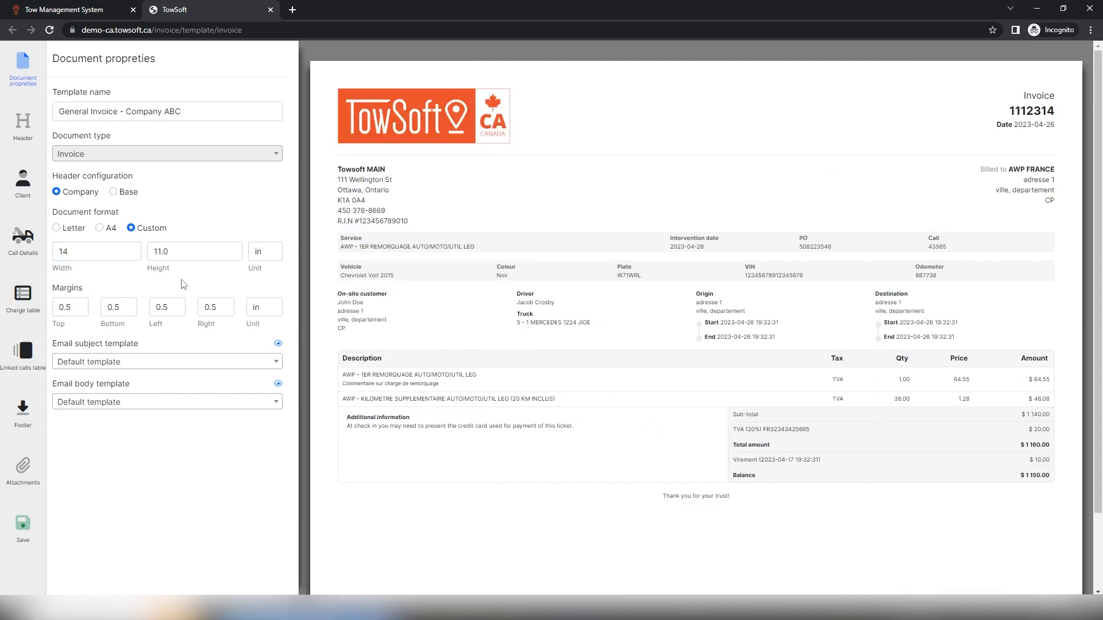
{"action": "double_click", "coordinate": [82, 252]}
{"action": "type", "text": "4"}
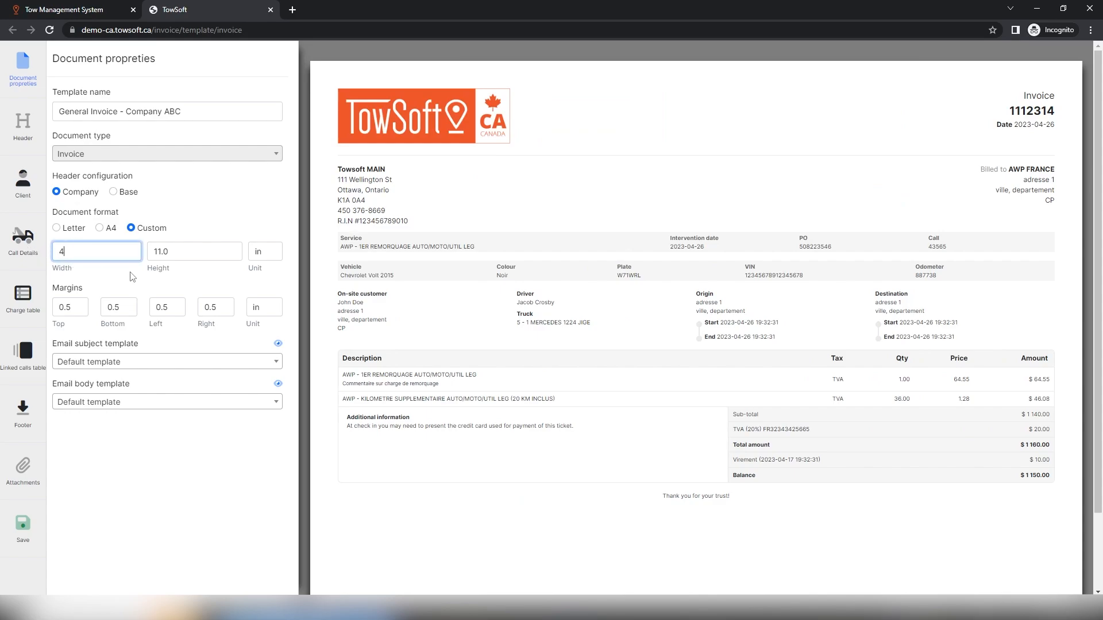
{"action": "left_click", "coordinate": [121, 284]}
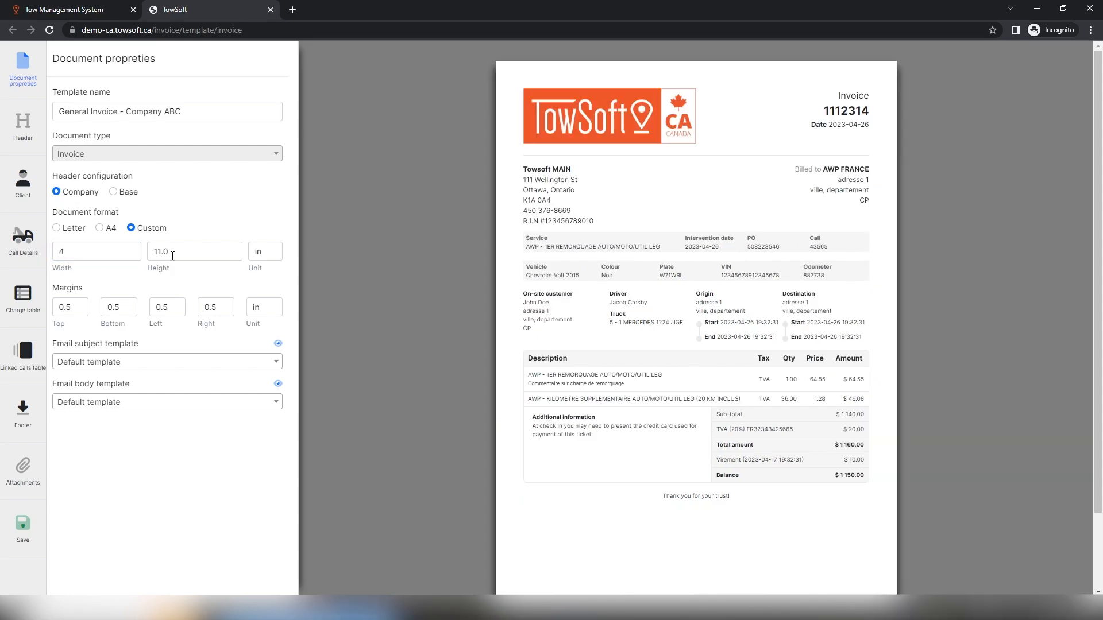
{"action": "double_click", "coordinate": [173, 256]}
{"action": "type", "text": "4"}
{"action": "left_click", "coordinate": [164, 282]}
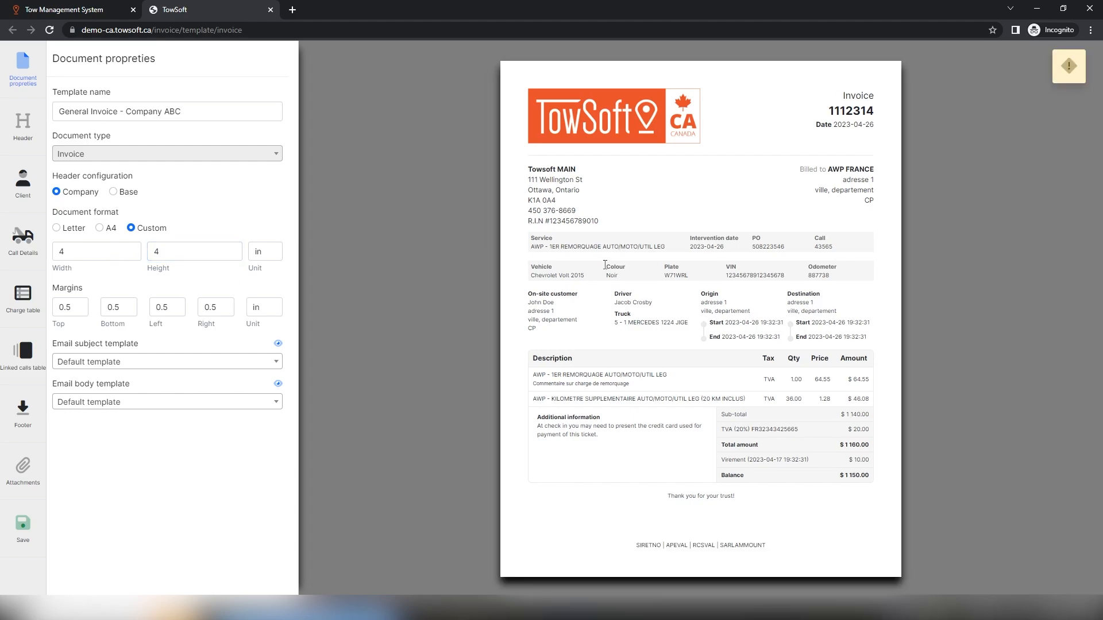
{"action": "mouse_move", "coordinate": [1060, 74]}
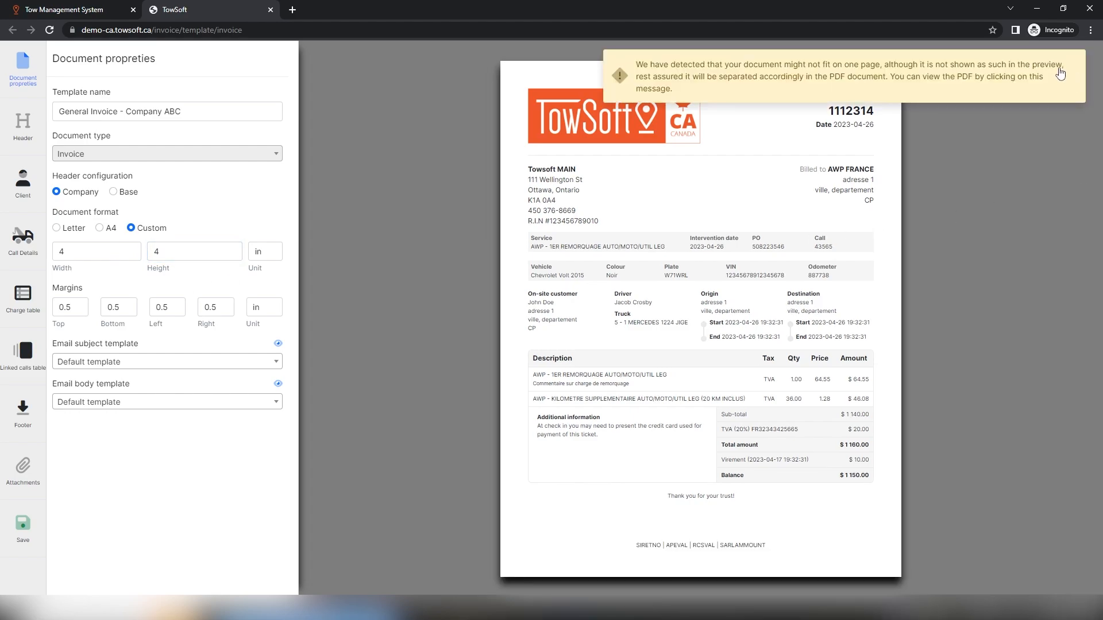
{"action": "left_click", "coordinate": [56, 228]}
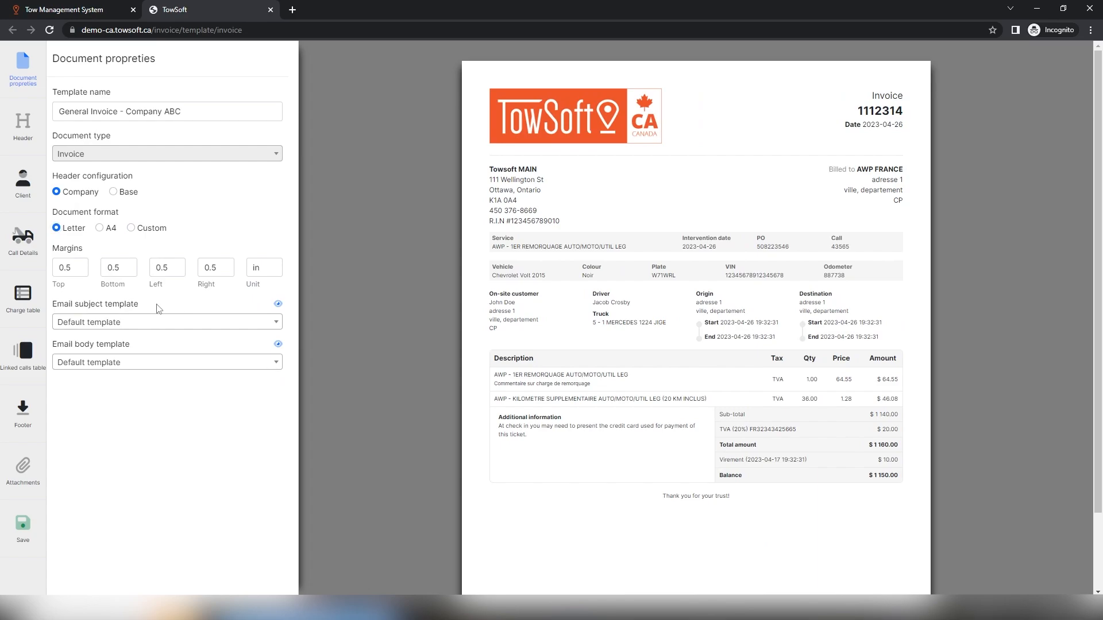
{"action": "left_click", "coordinate": [195, 324]}
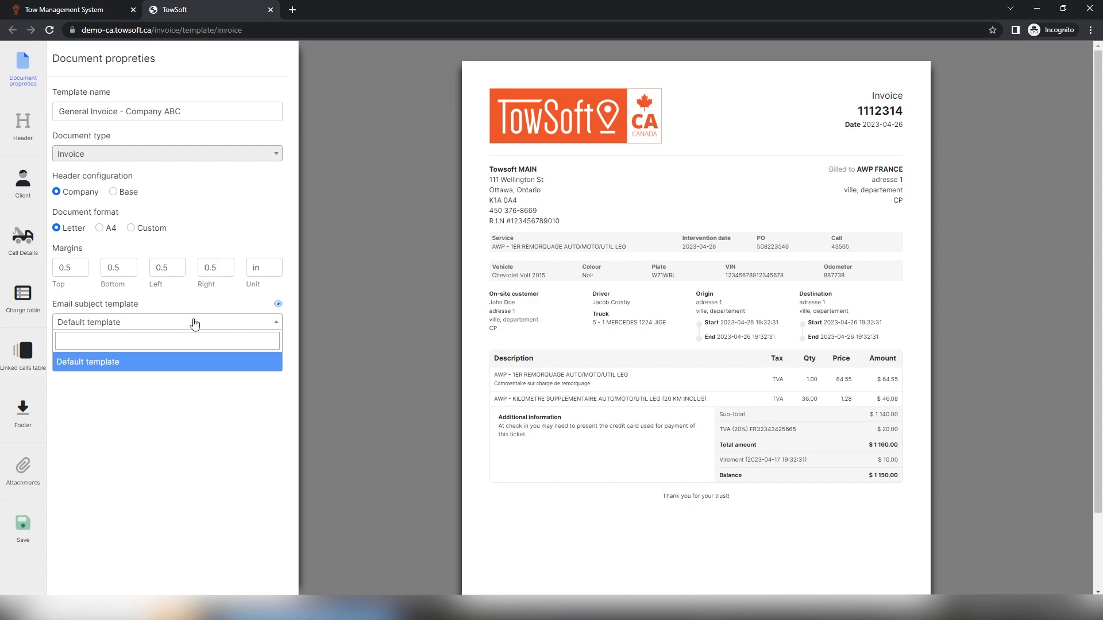
{"action": "left_click", "coordinate": [195, 323]}
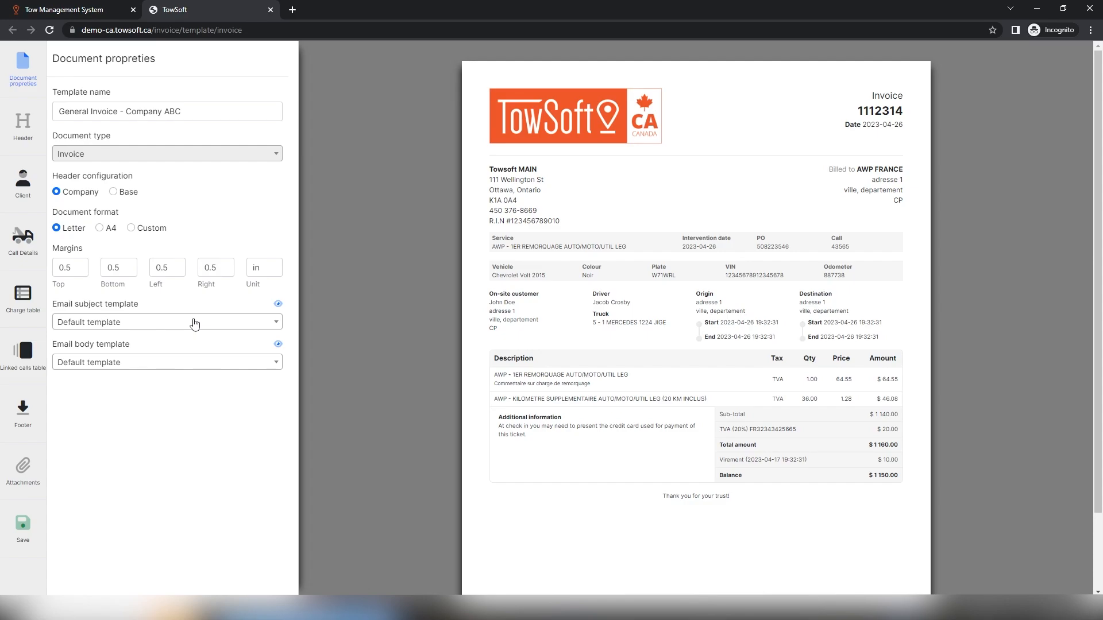
{"action": "left_click", "coordinate": [278, 303]}
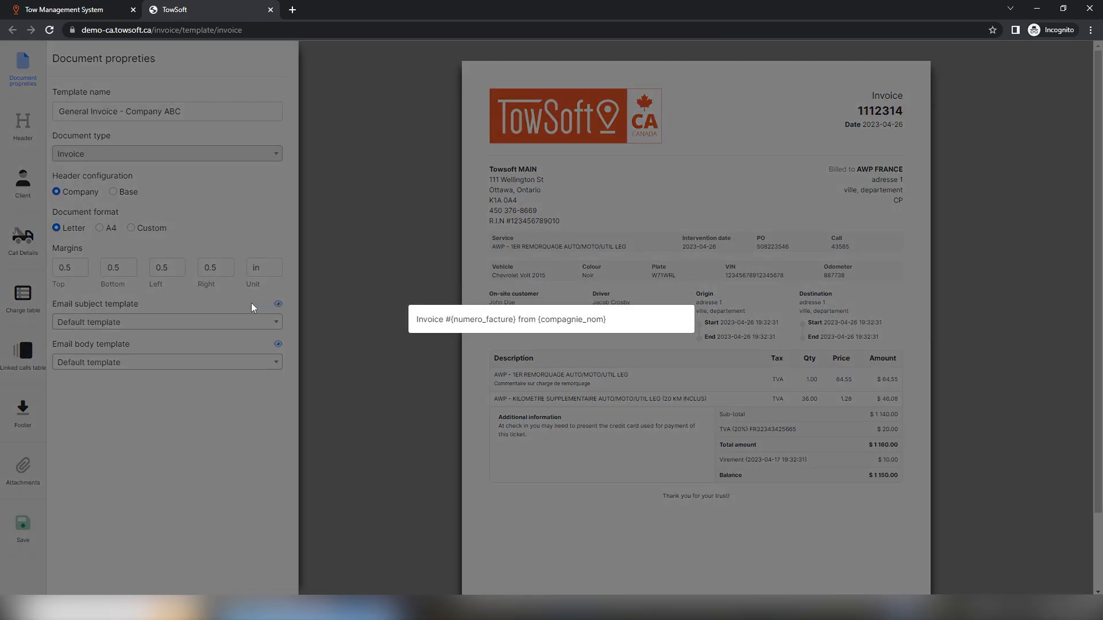
{"action": "left_click", "coordinate": [250, 302]}
{"action": "left_click", "coordinate": [278, 344]}
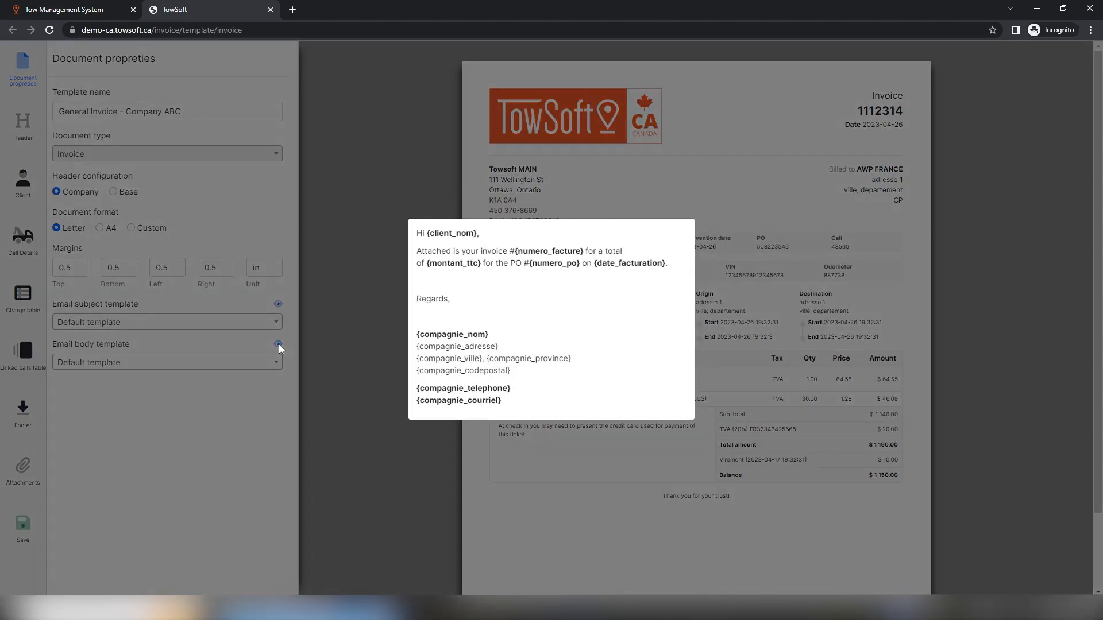
{"action": "left_click", "coordinate": [277, 385]}
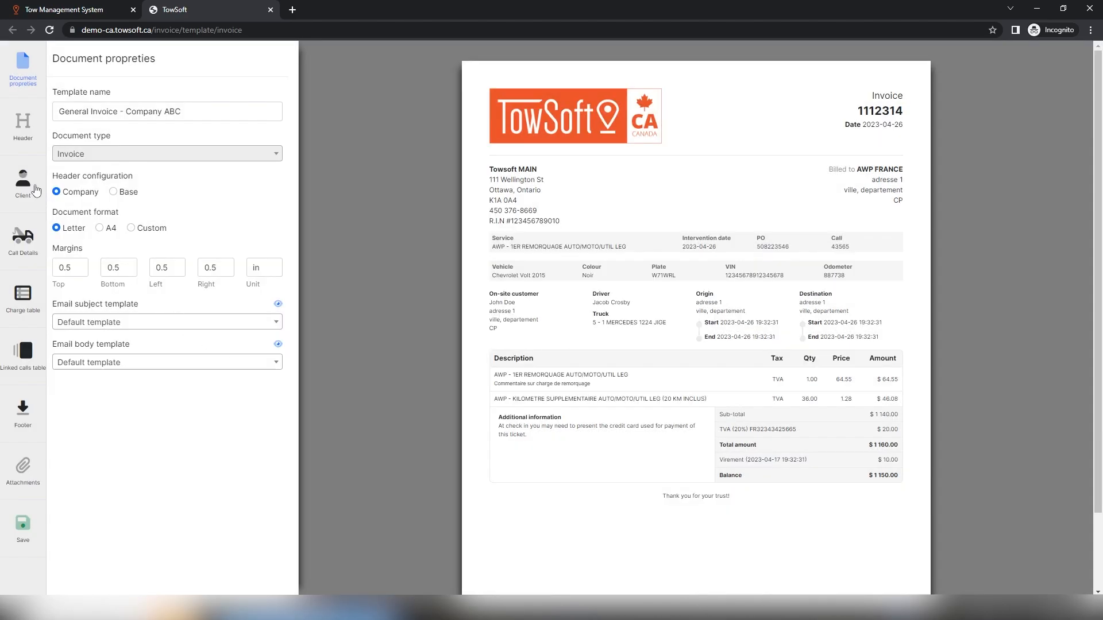
In the header settings, keep document details, company name and company address shown on the invoice
{"action": "left_click", "coordinate": [23, 133]}
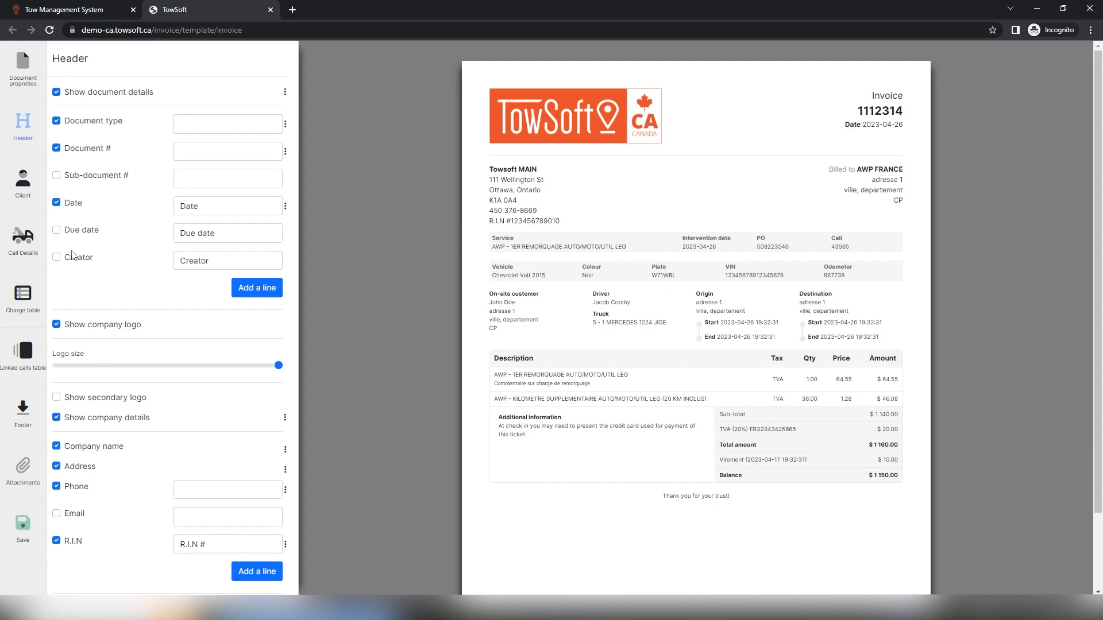
{"action": "left_click_drag", "start_coordinate": [63, 95], "coordinate": [86, 97]}
{"action": "left_click", "coordinate": [88, 105]}
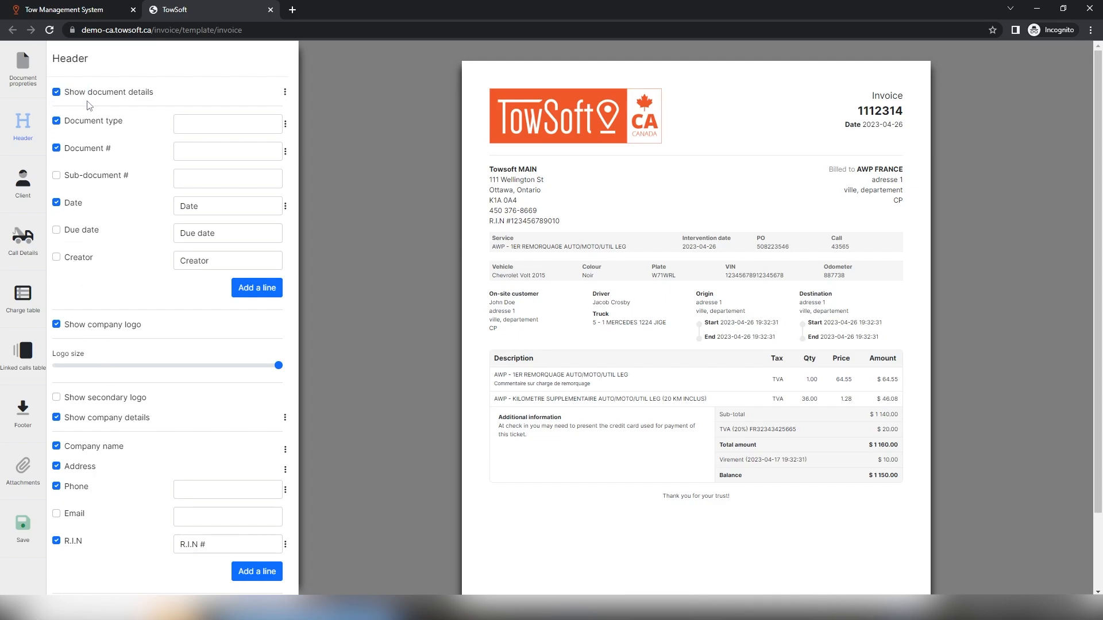
{"action": "left_click", "coordinate": [57, 93]}
{"action": "left_click", "coordinate": [56, 93]}
{"action": "left_click", "coordinate": [57, 418]}
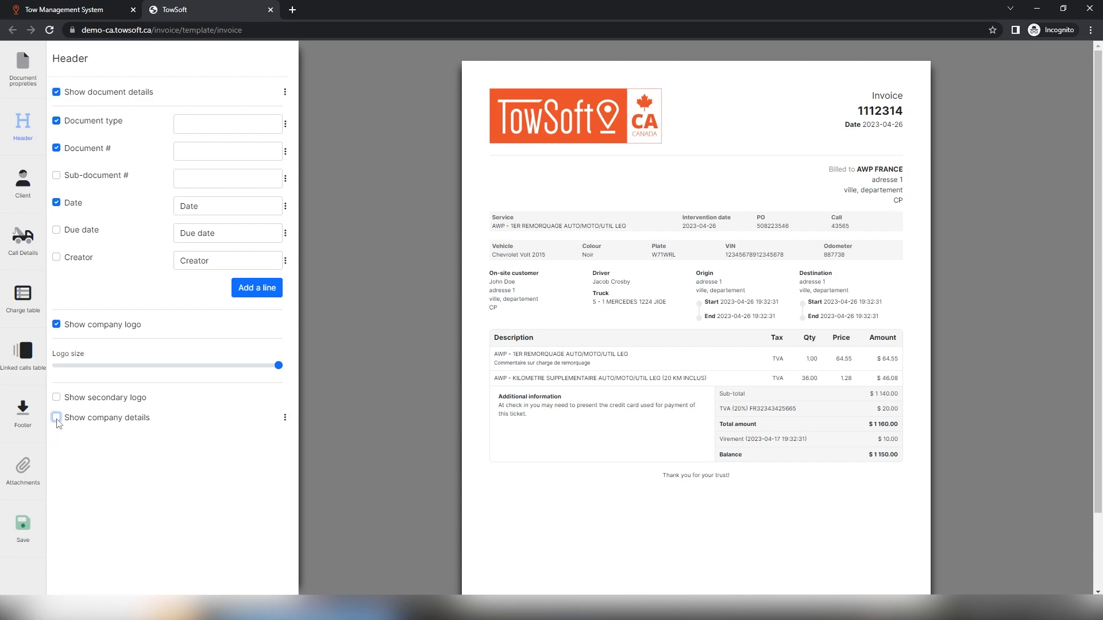
{"action": "left_click", "coordinate": [57, 418]}
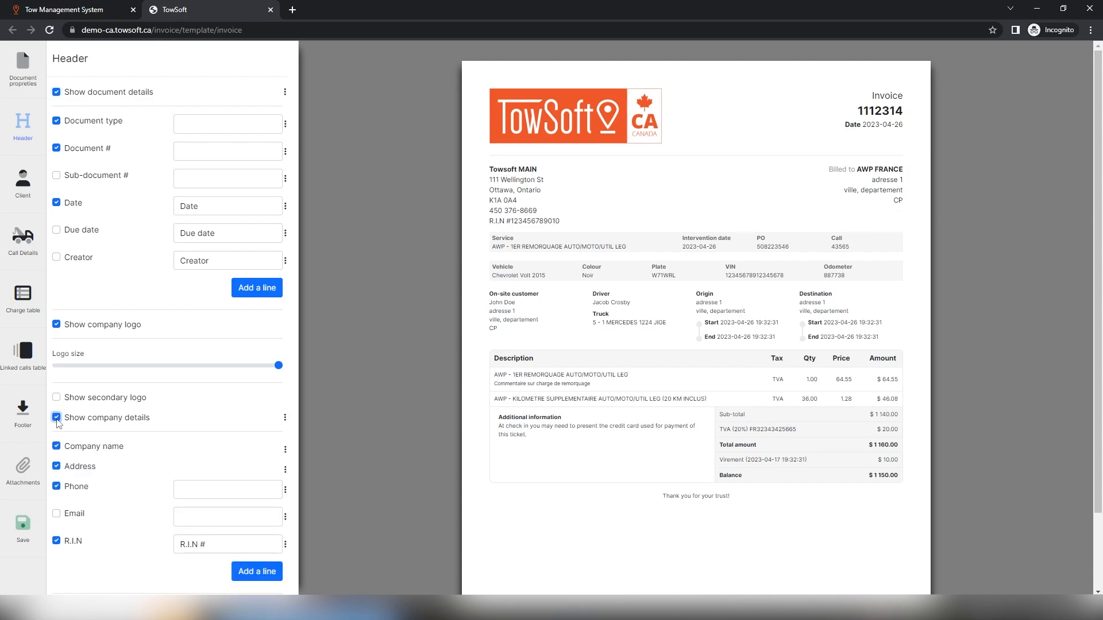
{"action": "left_click", "coordinate": [57, 446]}
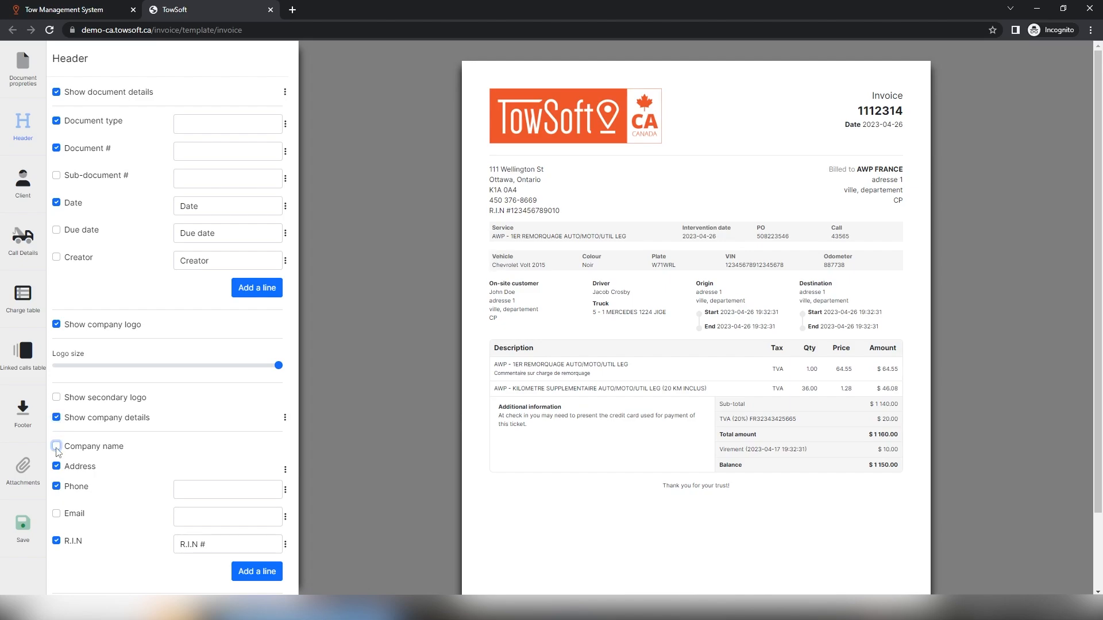
{"action": "left_click", "coordinate": [57, 466]}
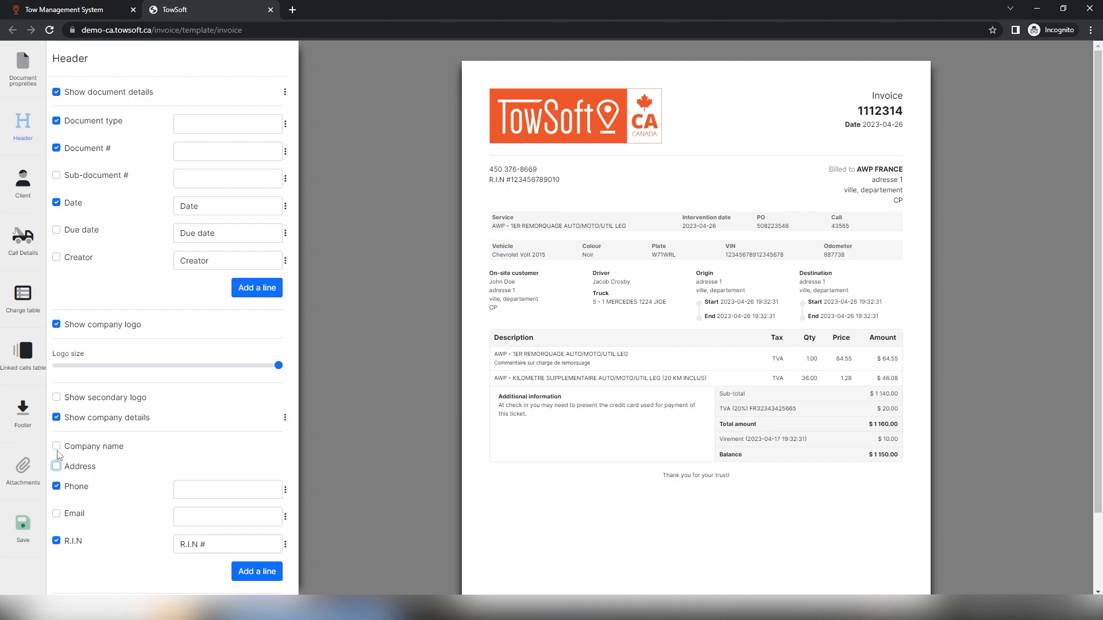
{"action": "left_click", "coordinate": [57, 447]}
{"action": "left_click", "coordinate": [57, 466]}
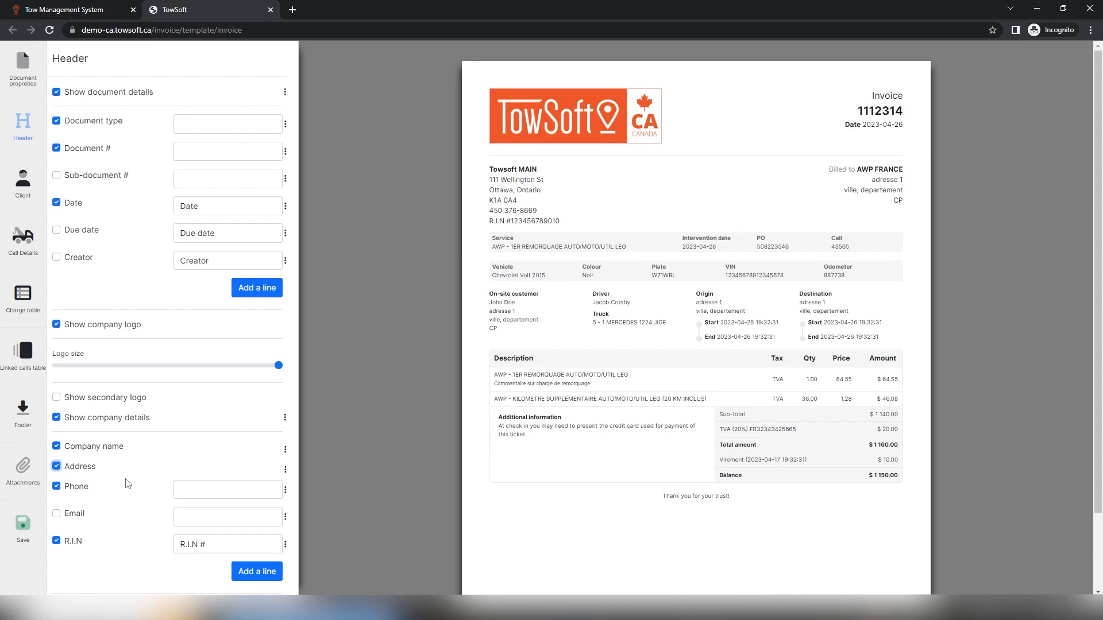
Add the due date line to the invoice header and relabel it 'Pay by'
{"action": "left_click", "coordinate": [186, 123]}
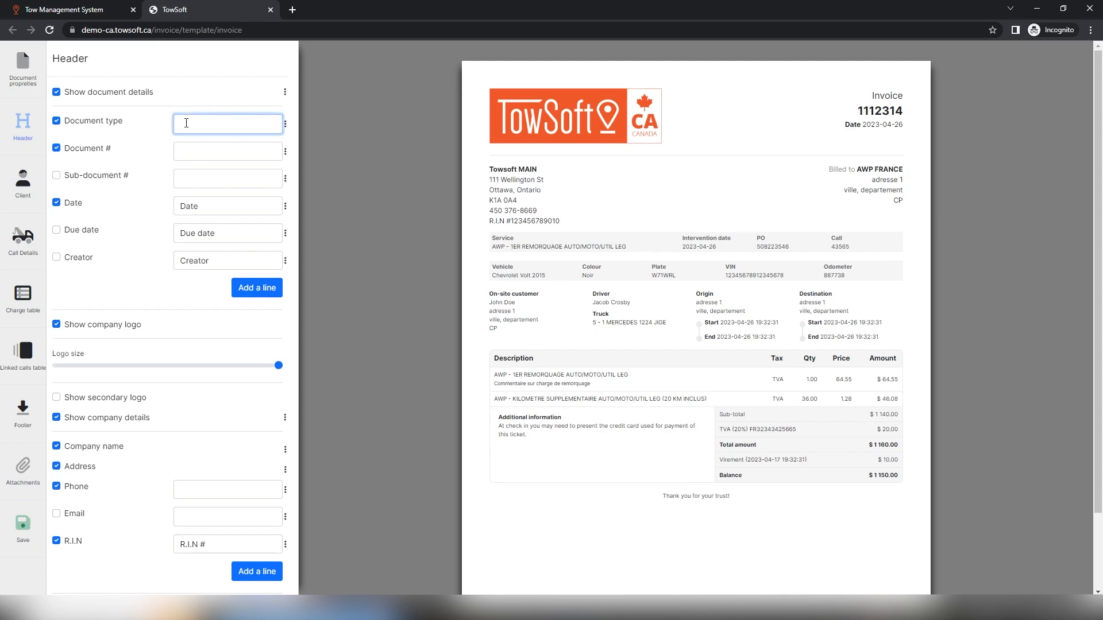
{"action": "left_click", "coordinate": [183, 205]}
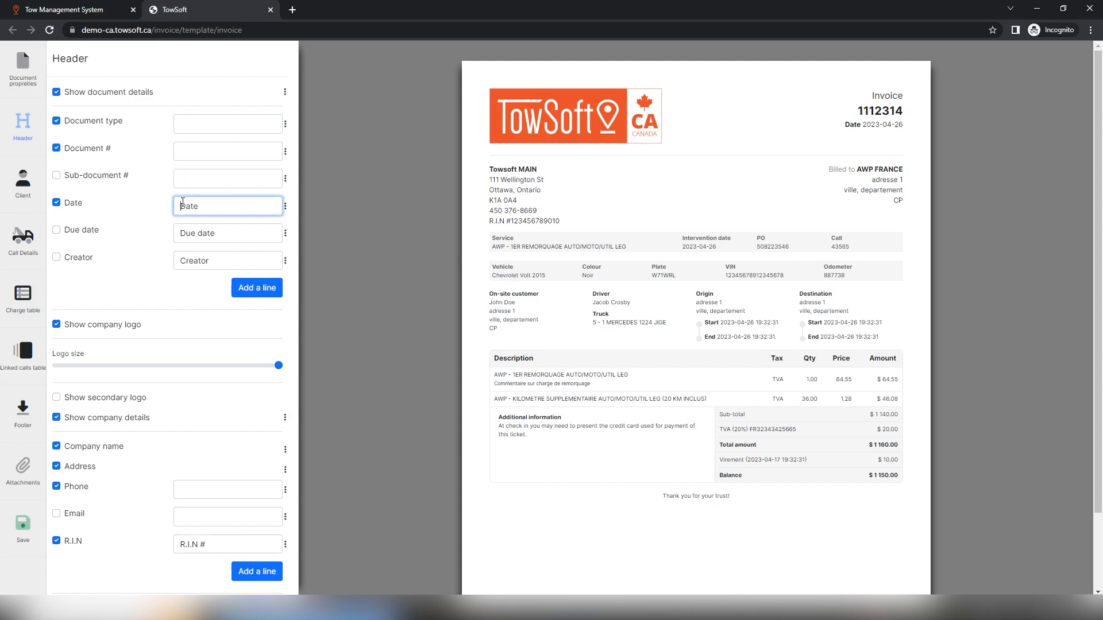
{"action": "left_click", "coordinate": [56, 230]}
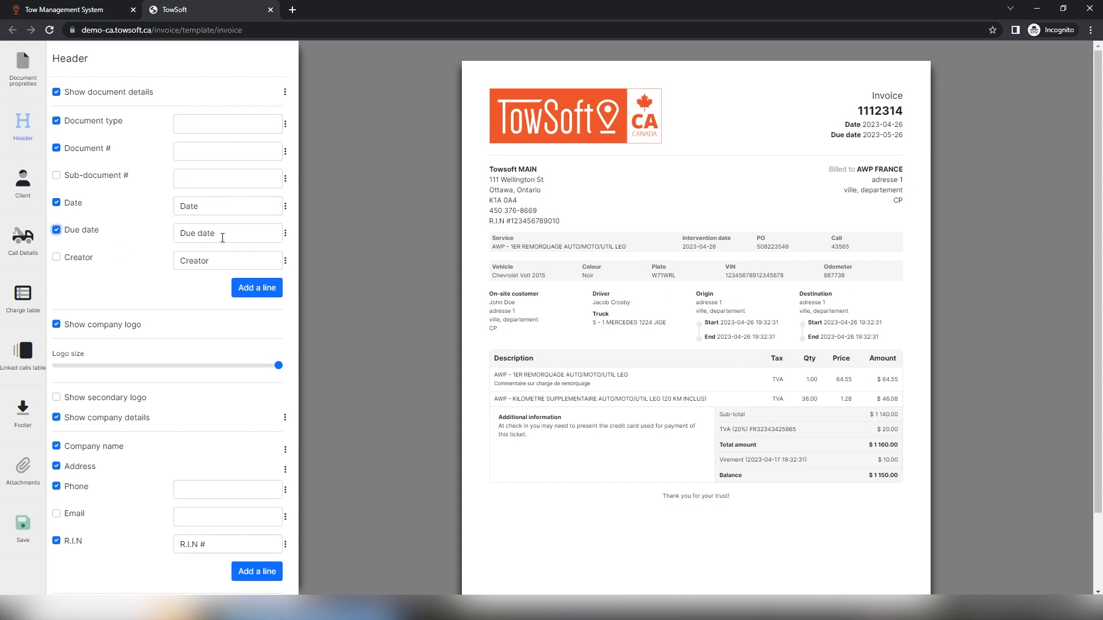
{"action": "left_click_drag", "start_coordinate": [224, 236], "coordinate": [171, 240]}
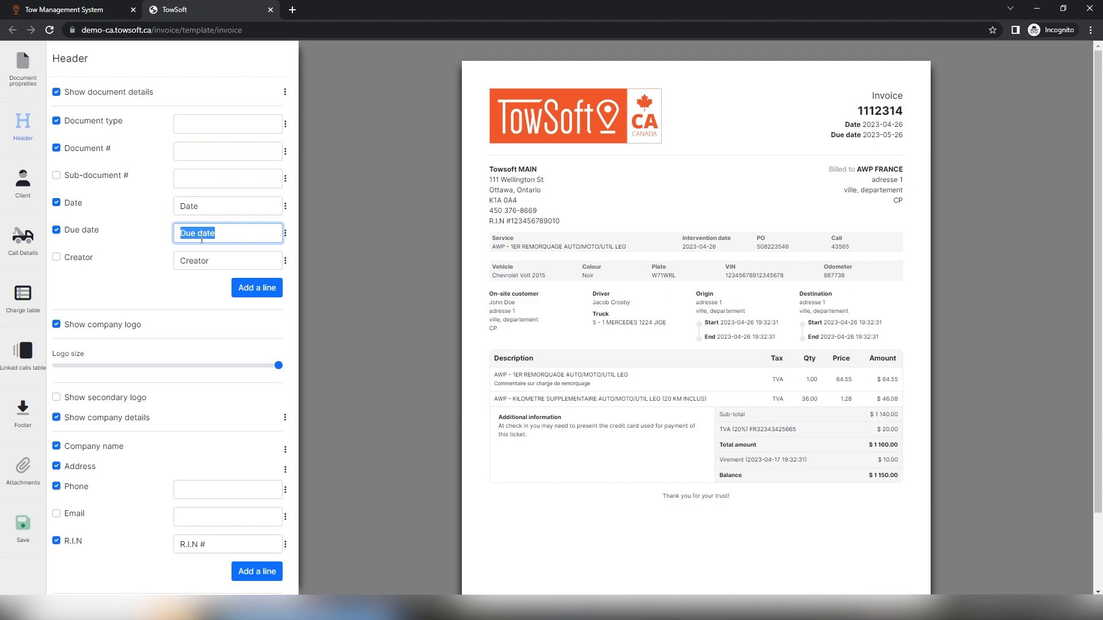
{"action": "type", "text": "Pay by"}
{"action": "left_click", "coordinate": [566, 258]}
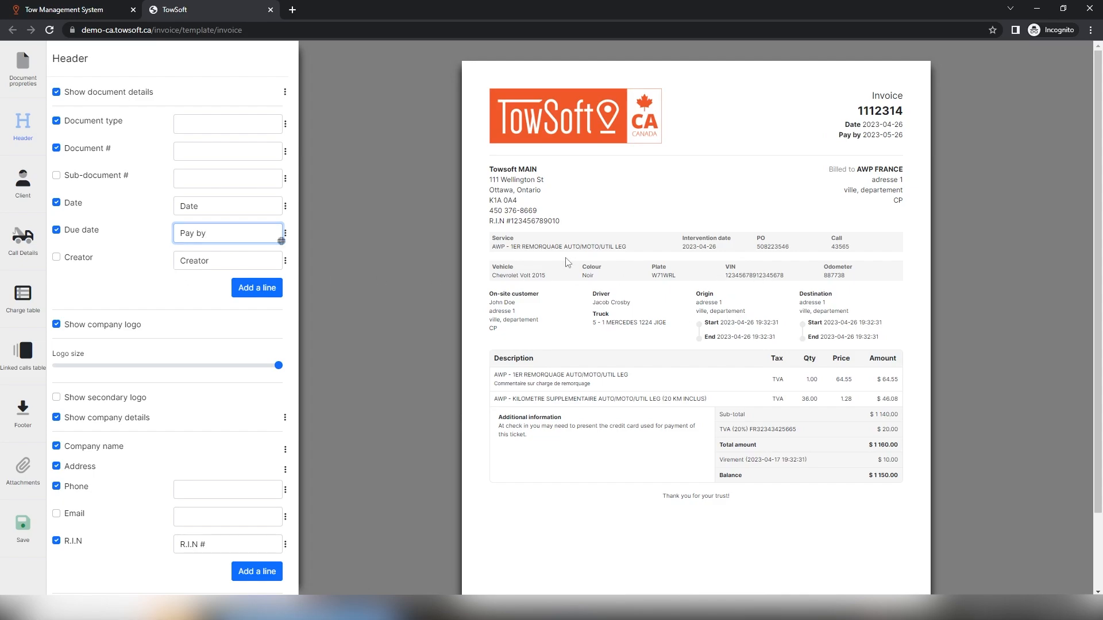
{"action": "left_click_drag", "start_coordinate": [838, 136], "coordinate": [861, 138]}
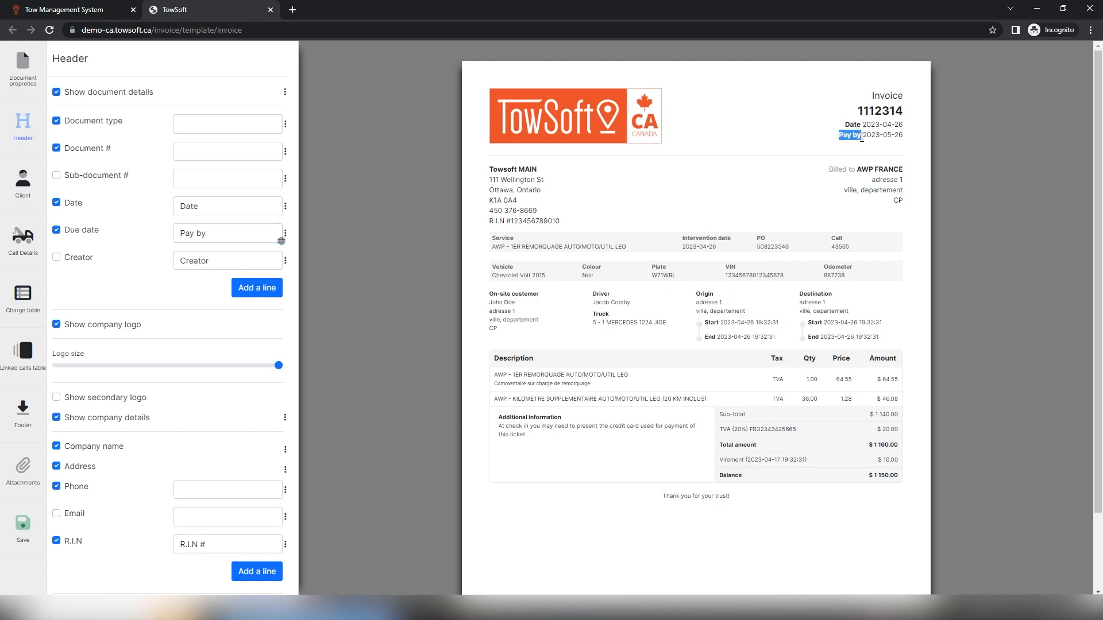
Style the Pay by label bright blue (RGB 0, 128, 255) with a 12 pt font size
{"action": "left_click", "coordinate": [286, 234]}
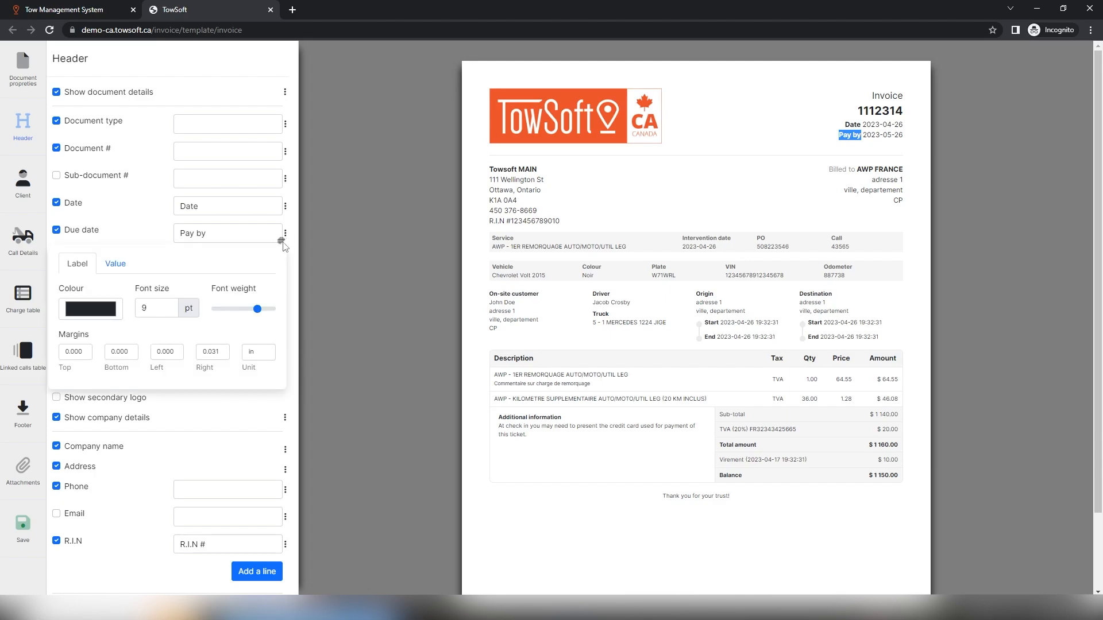
{"action": "left_click", "coordinate": [110, 309]}
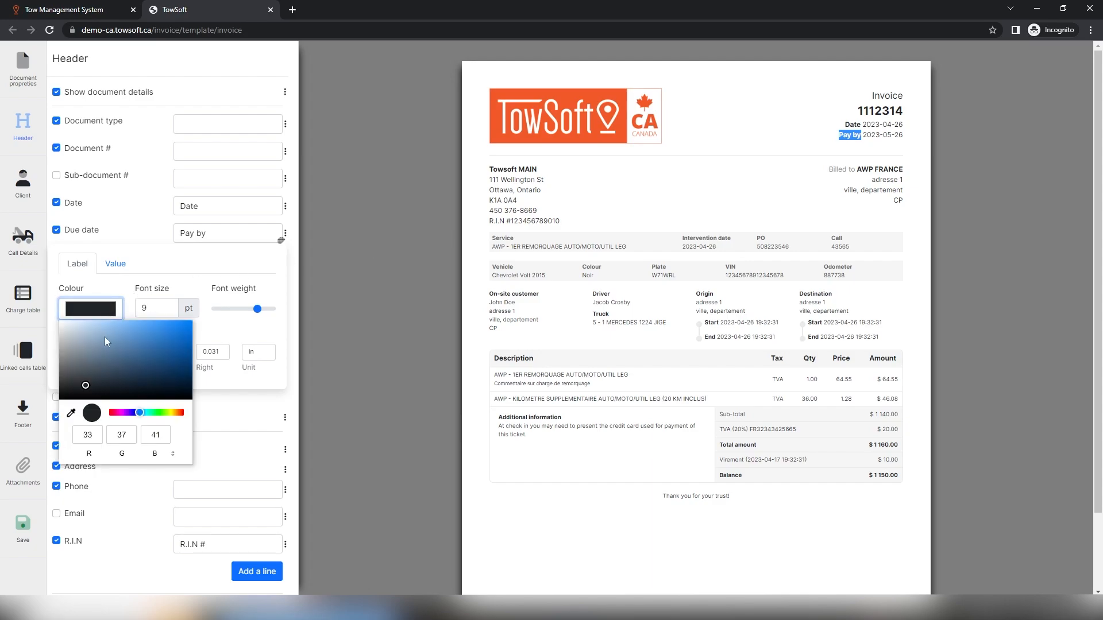
{"action": "left_click_drag", "start_coordinate": [116, 374], "coordinate": [192, 322]}
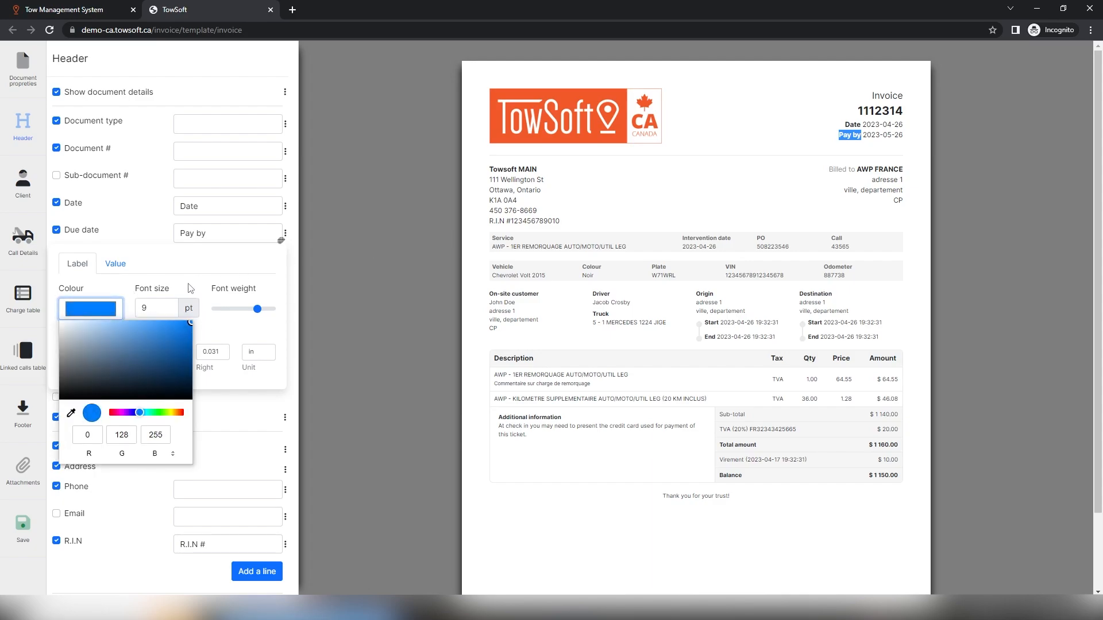
{"action": "left_click", "coordinate": [187, 307]}
{"action": "key", "text": "Tab"}
{"action": "type", "text": "12"}
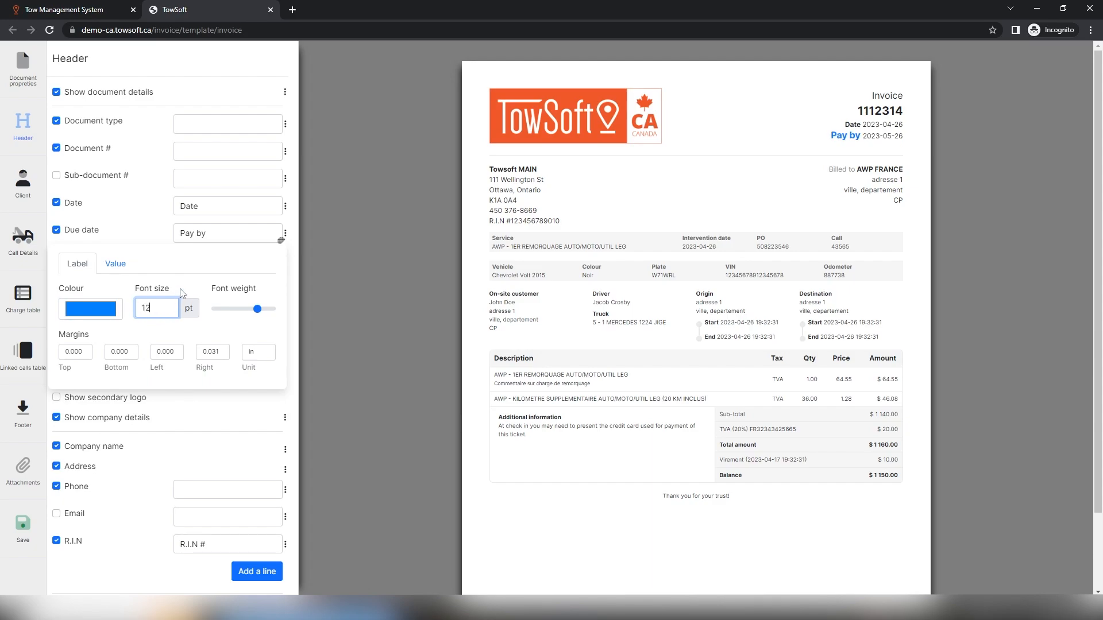
{"action": "left_click", "coordinate": [402, 263]}
{"action": "left_click_drag", "start_coordinate": [830, 136], "coordinate": [854, 142]}
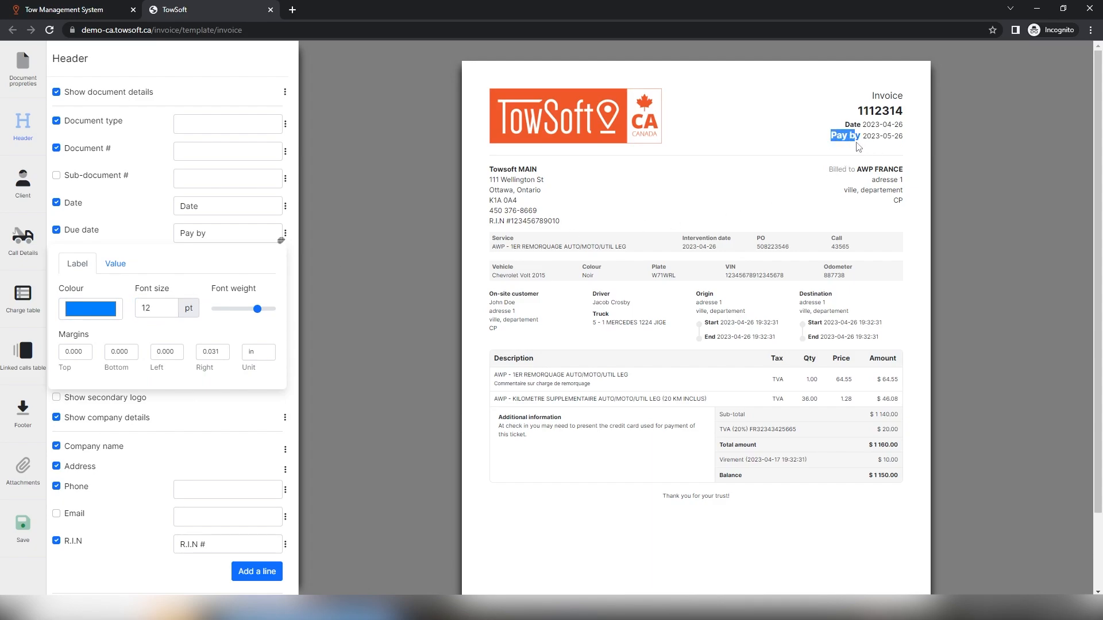
{"action": "left_click", "coordinate": [843, 153]}
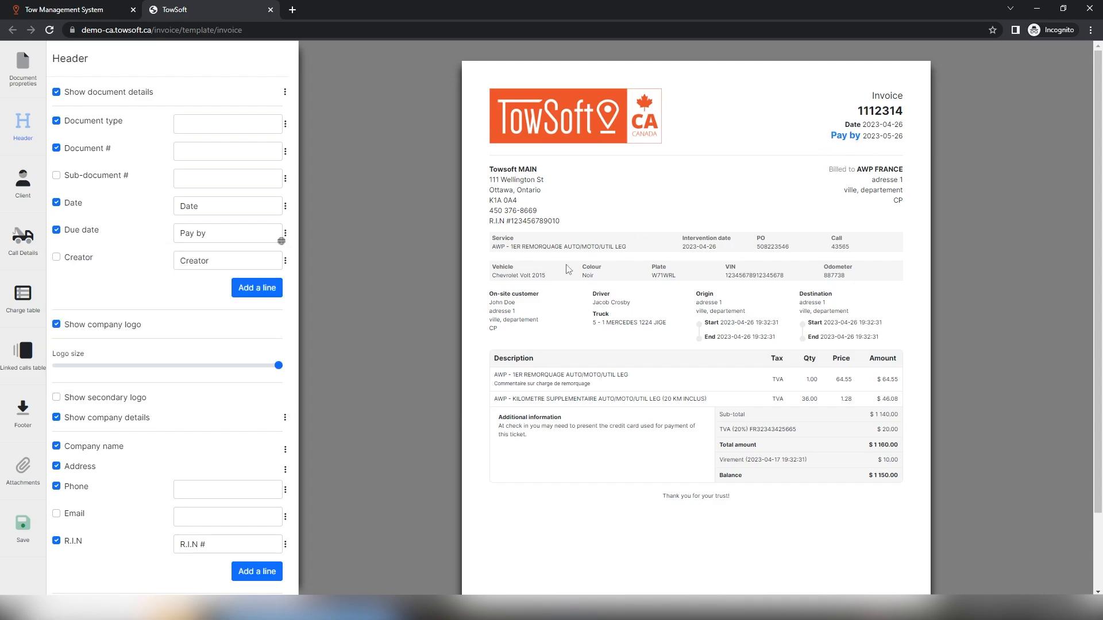
In Call Details, reorder intervention fields to Service, Call, Intervention date, then PO
{"action": "left_click", "coordinate": [16, 244]}
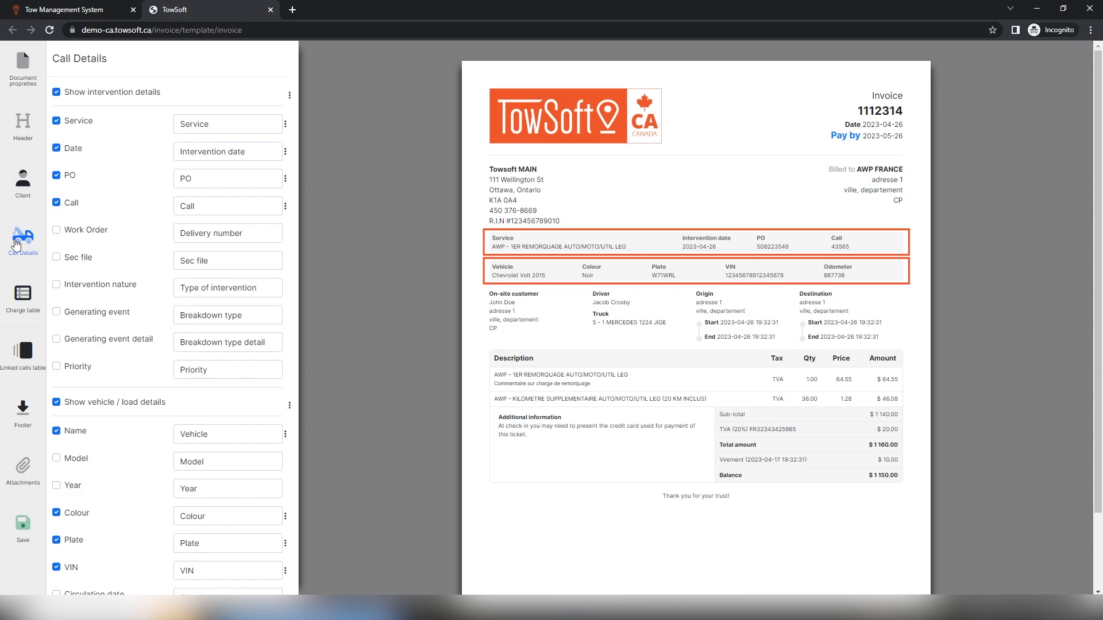
{"action": "left_click", "coordinate": [289, 97]}
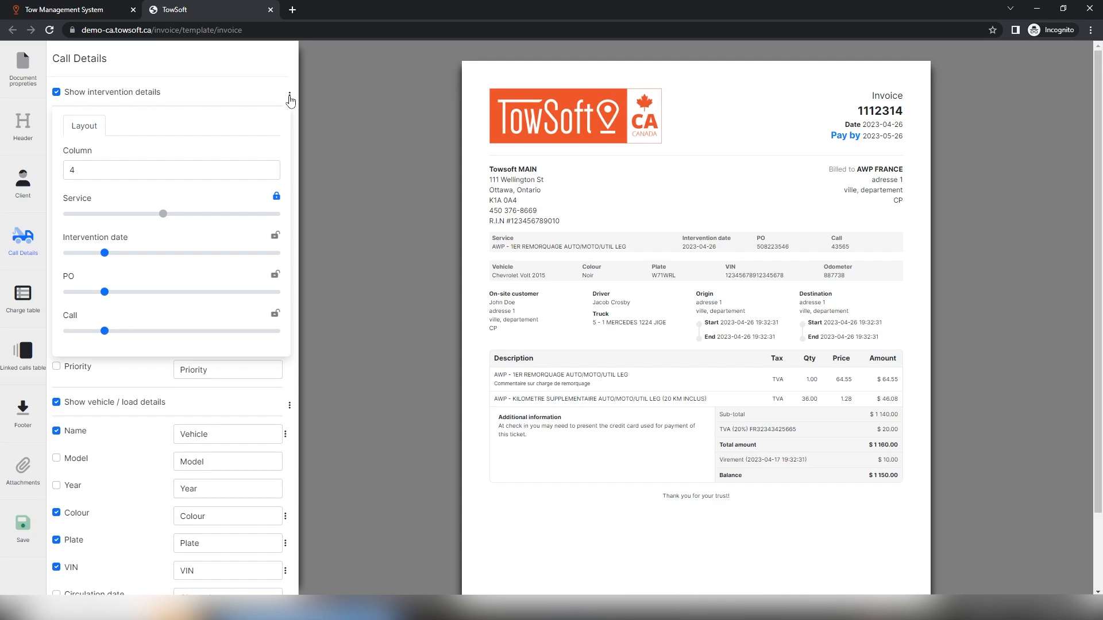
{"action": "left_click", "coordinate": [289, 98]}
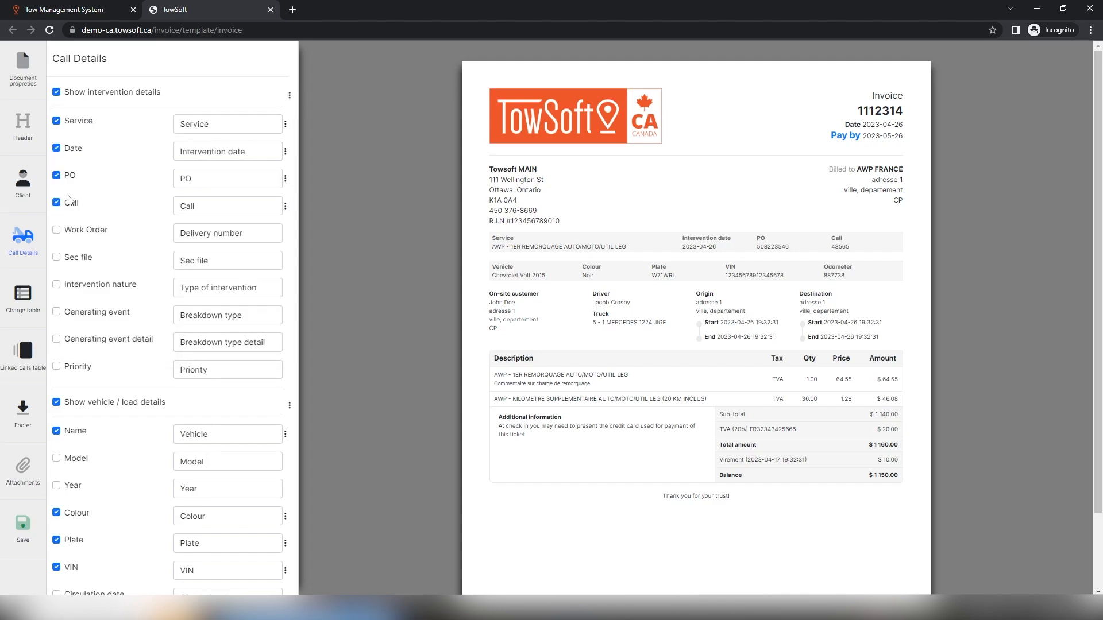
{"action": "left_click_drag", "start_coordinate": [76, 181], "coordinate": [77, 208]}
{"action": "left_click_drag", "start_coordinate": [87, 151], "coordinate": [81, 189]}
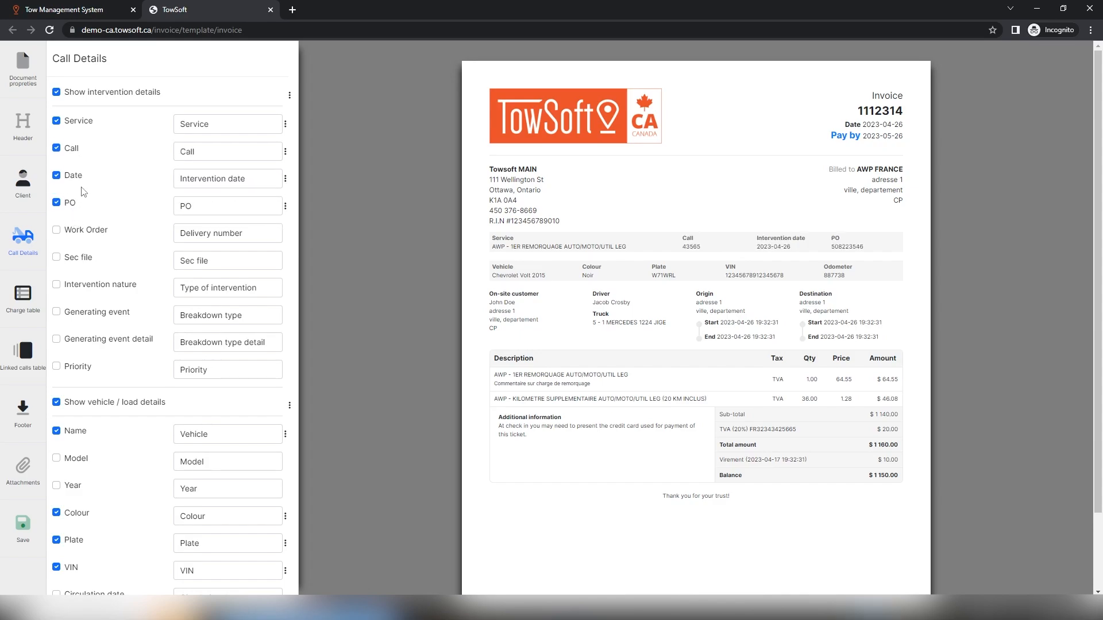
Shrink the header logo slightly and enable a secondary logo, browsing for its image file
{"action": "left_click", "coordinate": [27, 137]}
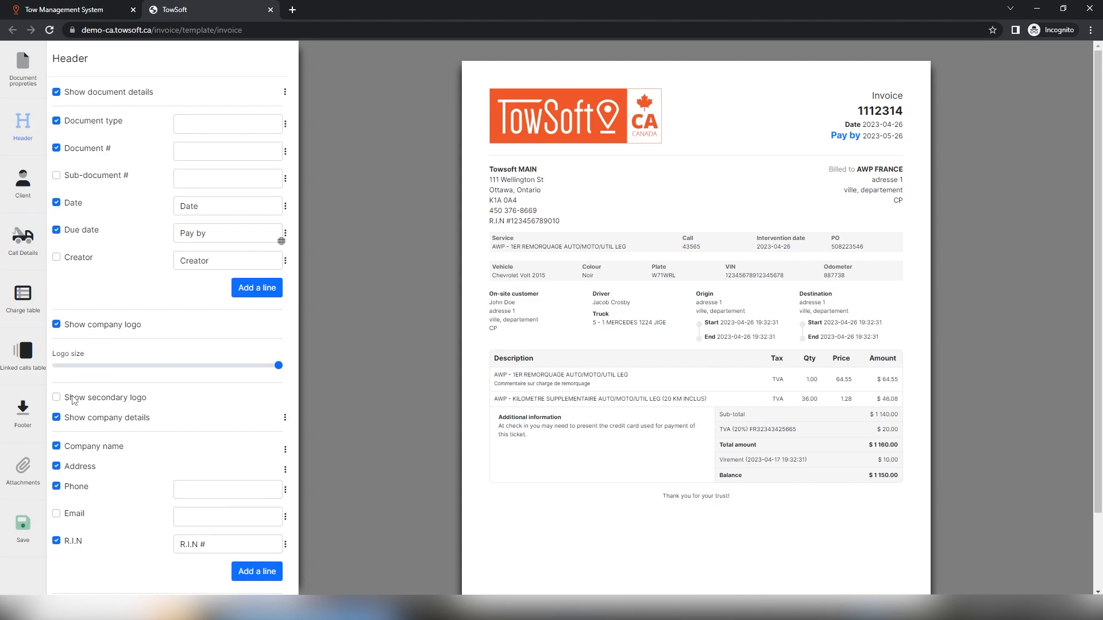
{"action": "left_click_drag", "start_coordinate": [69, 417], "coordinate": [143, 418]}
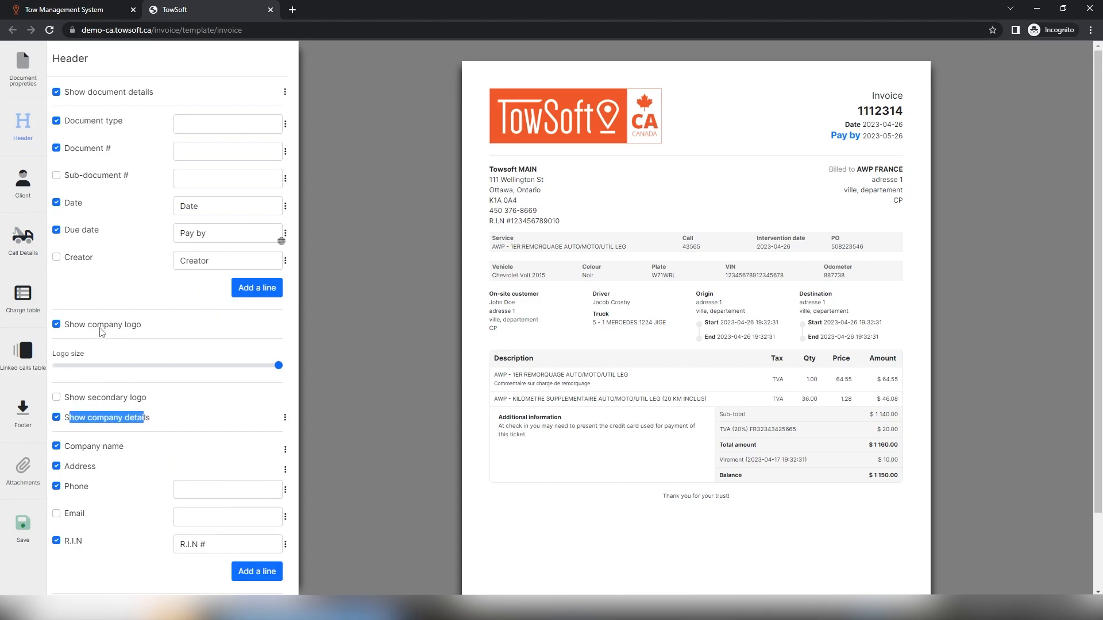
{"action": "left_click_drag", "start_coordinate": [100, 327], "coordinate": [137, 325]}
{"action": "mouse_move", "coordinate": [257, 366]}
{"action": "left_mouse_down"}
{"action": "mouse_move", "coordinate": [222, 366]}
{"action": "mouse_move", "coordinate": [272, 366]}
{"action": "left_mouse_up"}
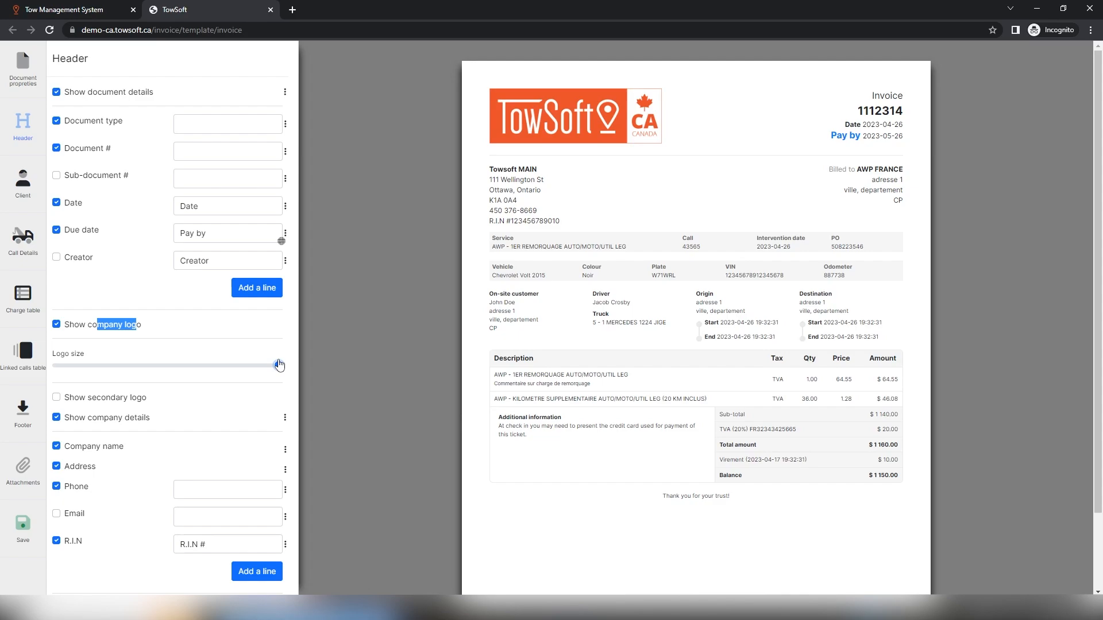
{"action": "left_click", "coordinate": [56, 397]}
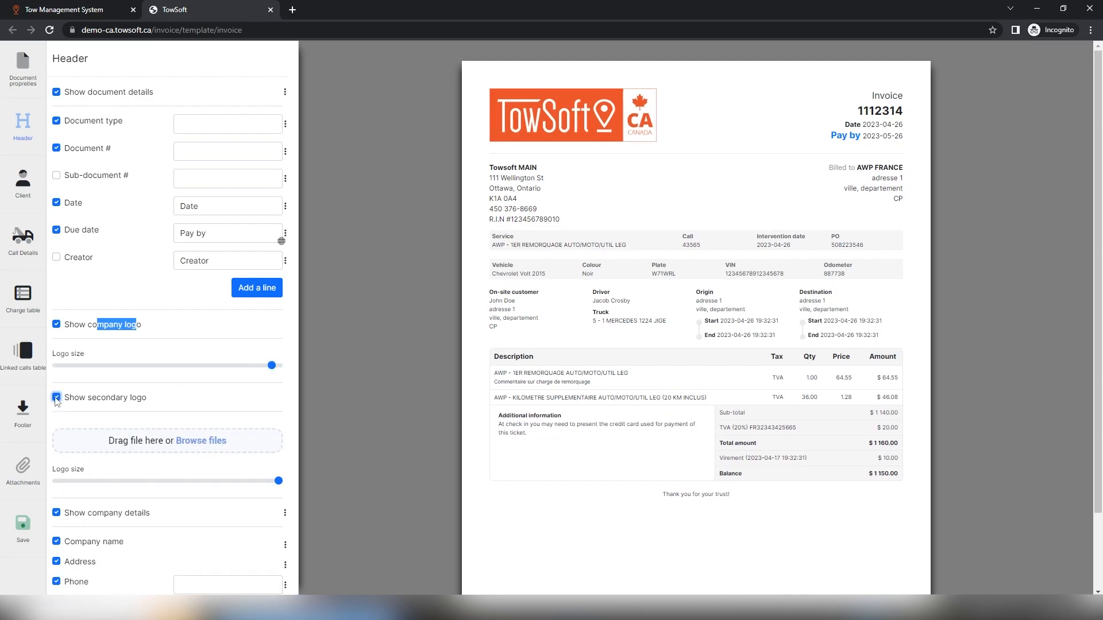
{"action": "left_click", "coordinate": [198, 446]}
Compact the company address format by removing the city tag and first [nl], moving the separator last
{"action": "scroll", "coordinate": [262, 514], "scroll_direction": "down", "scroll_amount": 2}
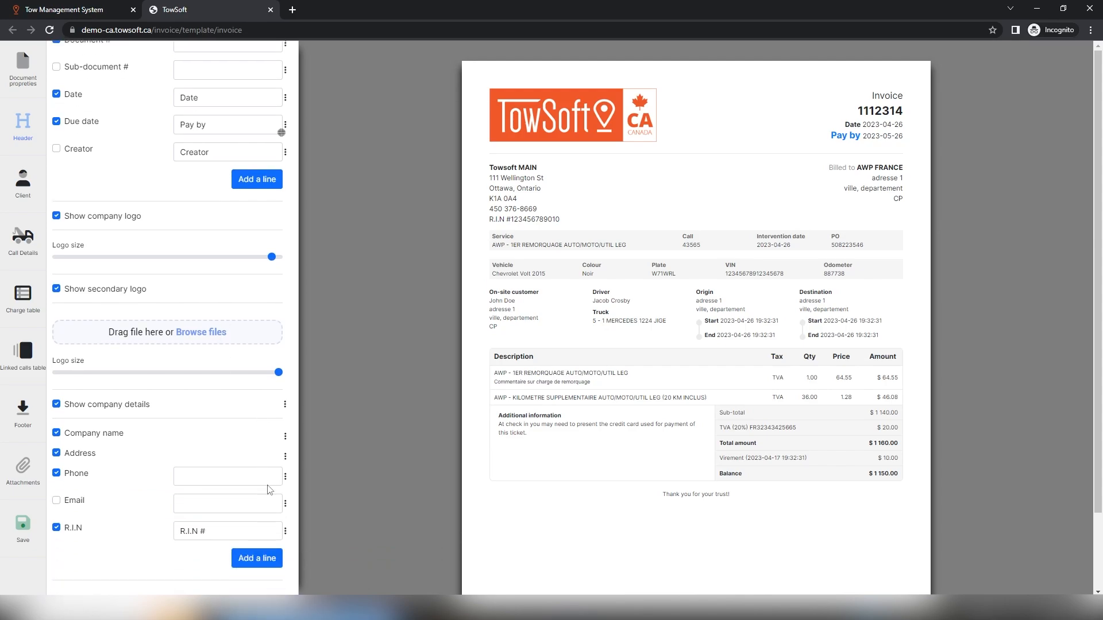
{"action": "left_click", "coordinate": [286, 457]}
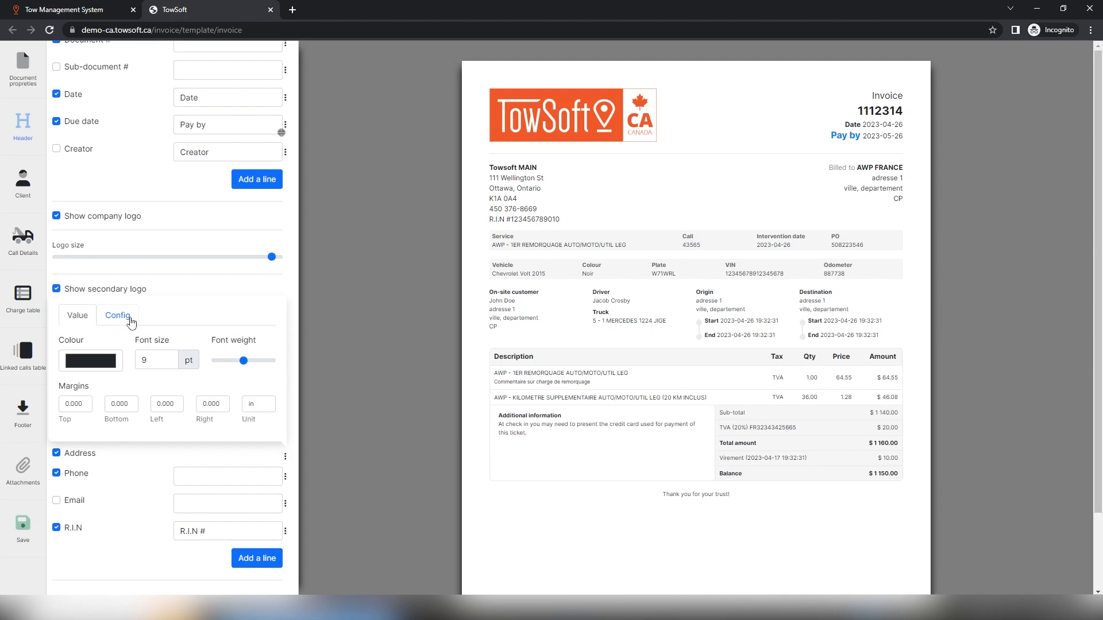
{"action": "left_click", "coordinate": [130, 318]}
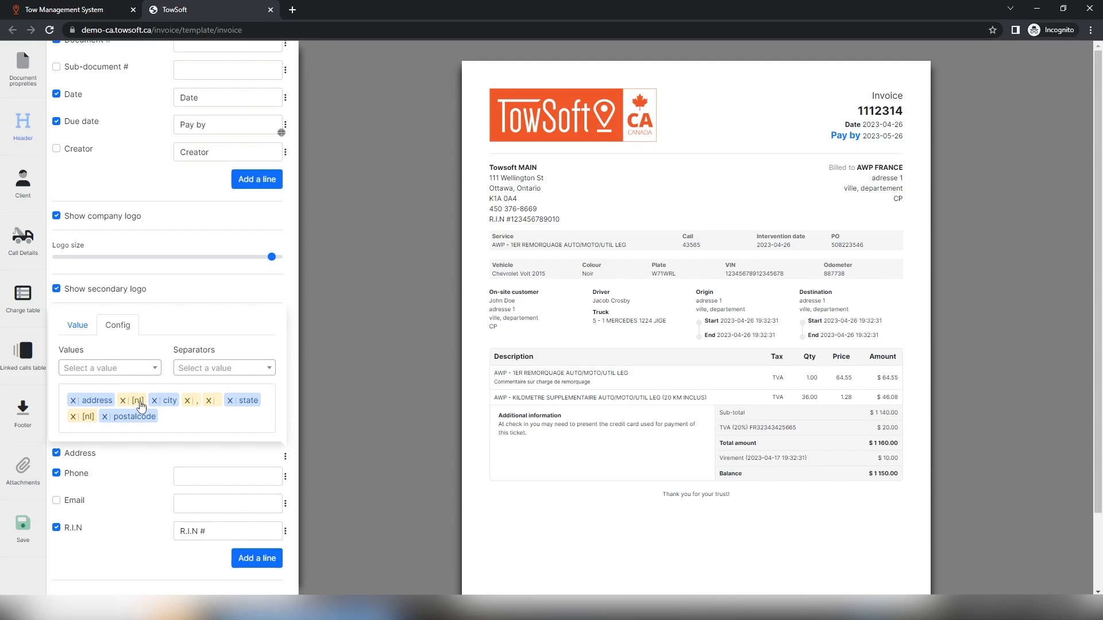
{"action": "left_click", "coordinate": [149, 372]}
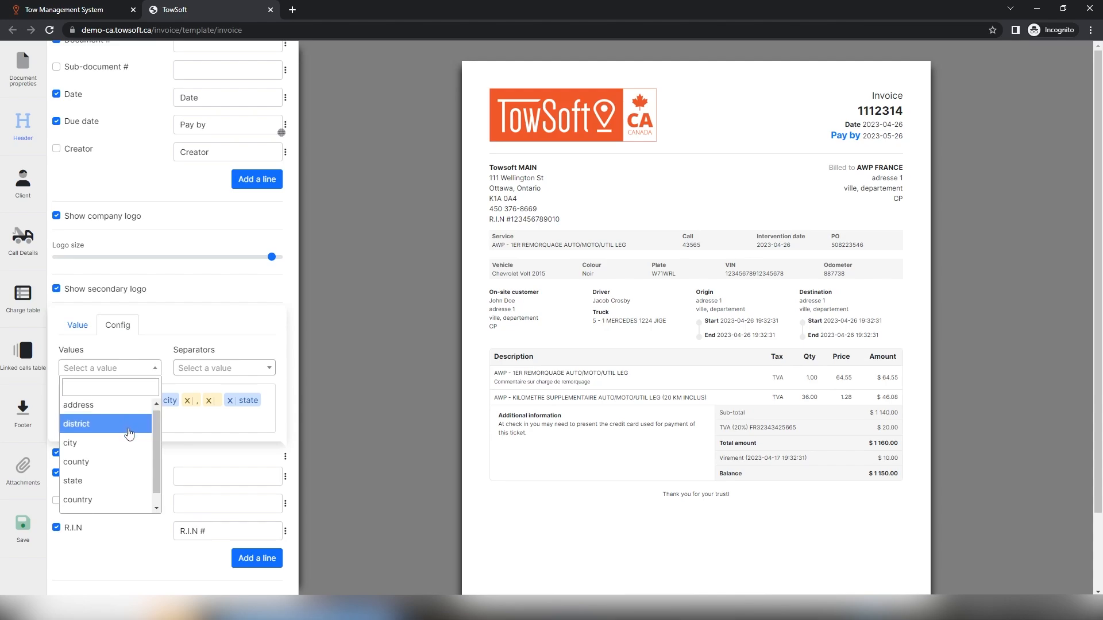
{"action": "scroll", "coordinate": [129, 428], "scroll_direction": "down", "scroll_amount": 1}
{"action": "left_click", "coordinate": [189, 424]}
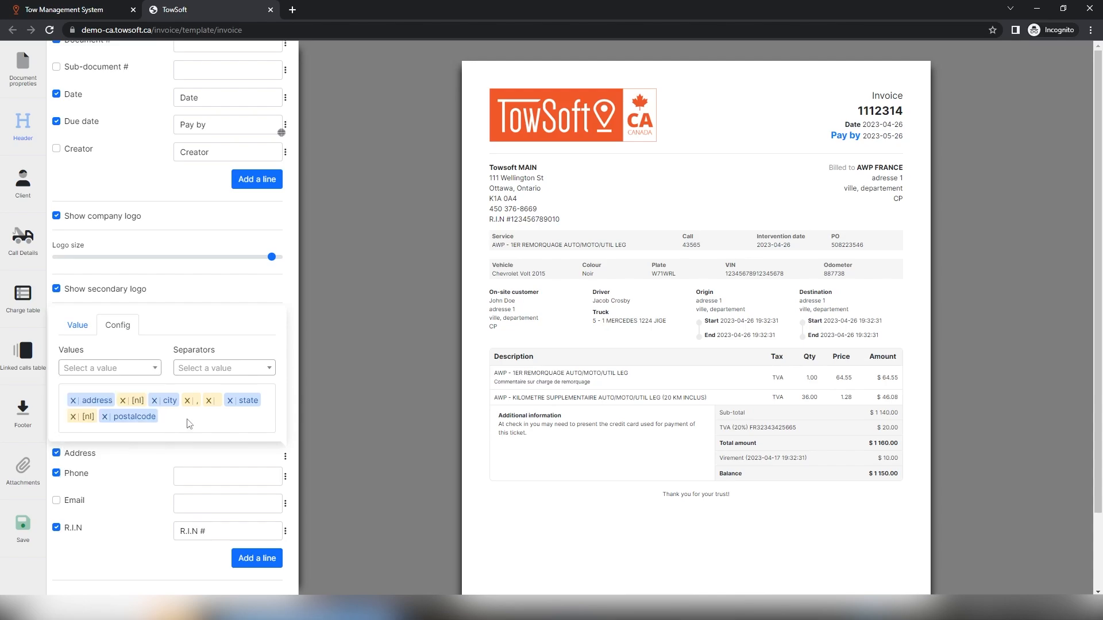
{"action": "left_click", "coordinate": [154, 400]}
{"action": "left_click", "coordinate": [123, 401]}
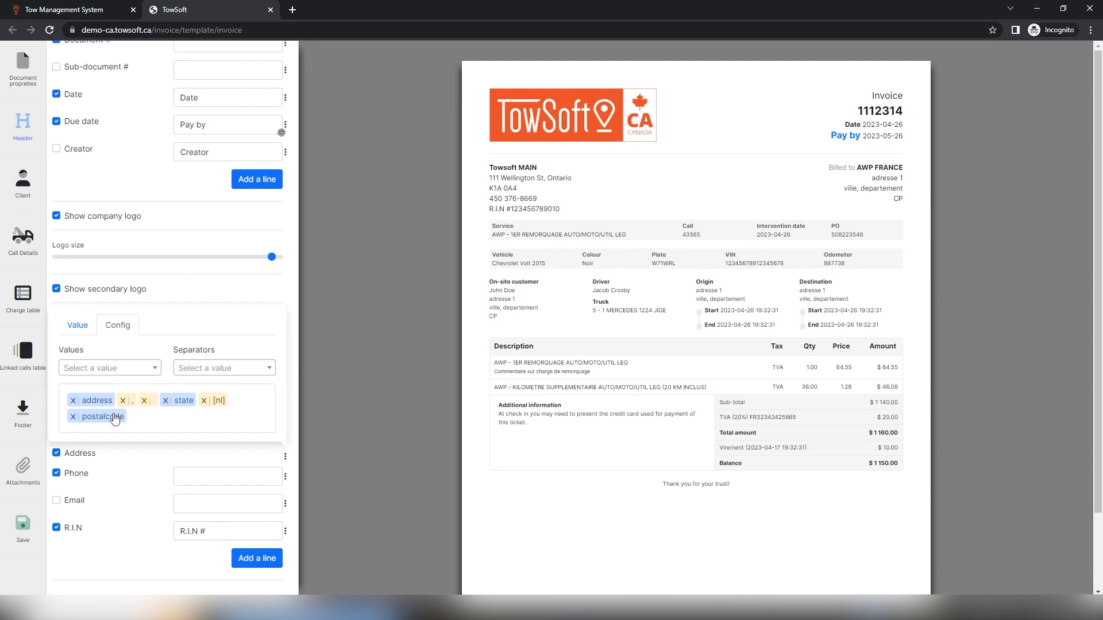
{"action": "left_click_drag", "start_coordinate": [147, 400], "coordinate": [124, 423]}
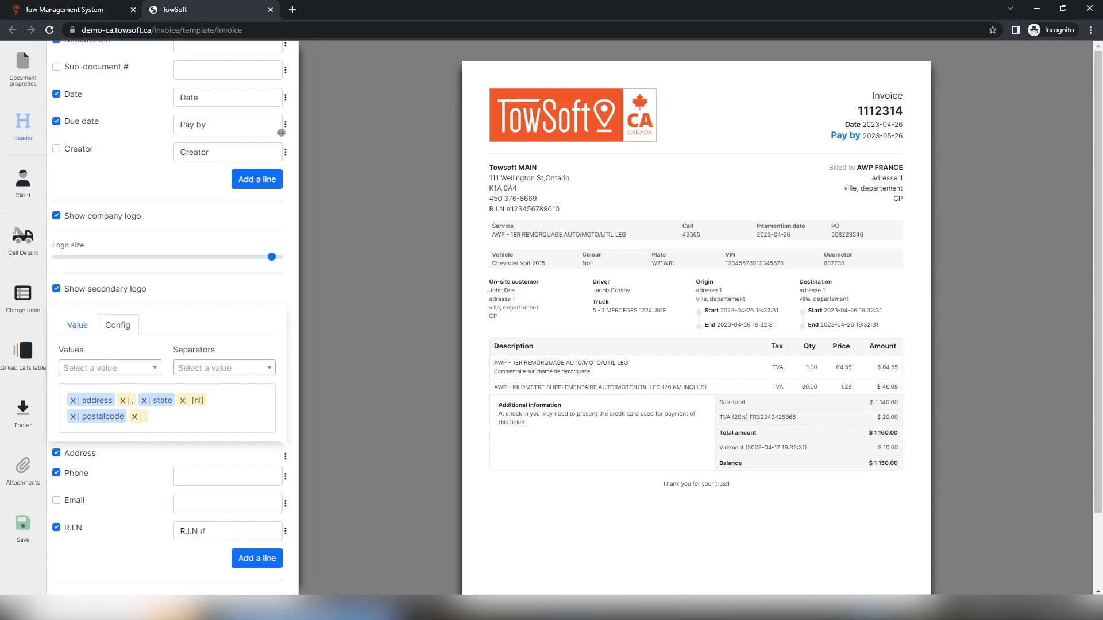
{"action": "left_click", "coordinate": [26, 351]}
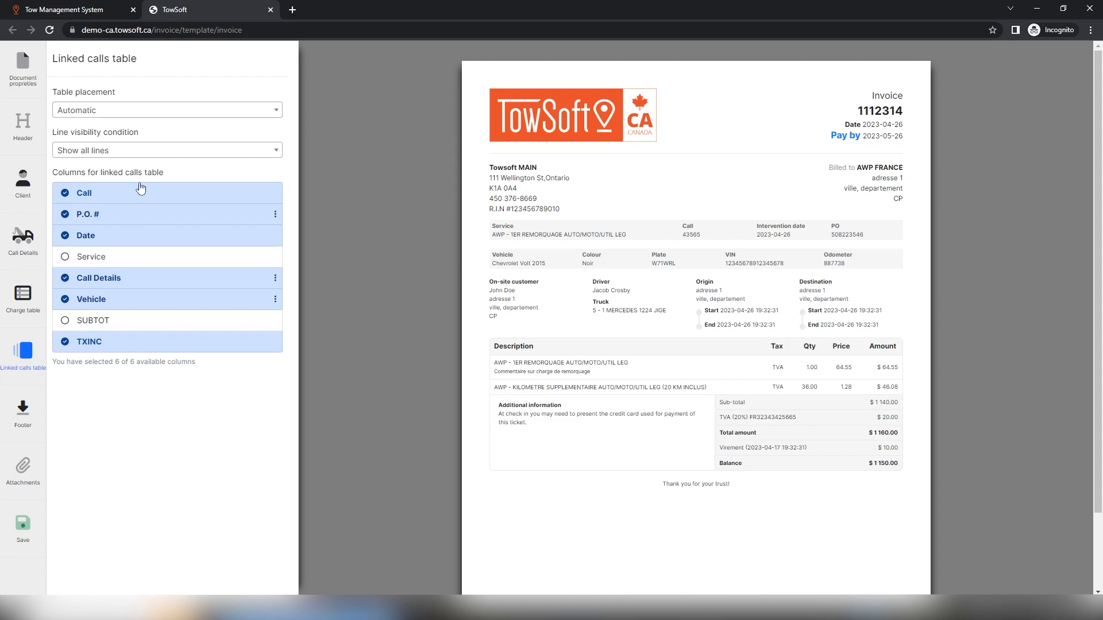
Keep table placement Automatic with all lines shown, then save the invoice template
{"action": "left_click", "coordinate": [156, 117]}
{"action": "left_click", "coordinate": [157, 118]}
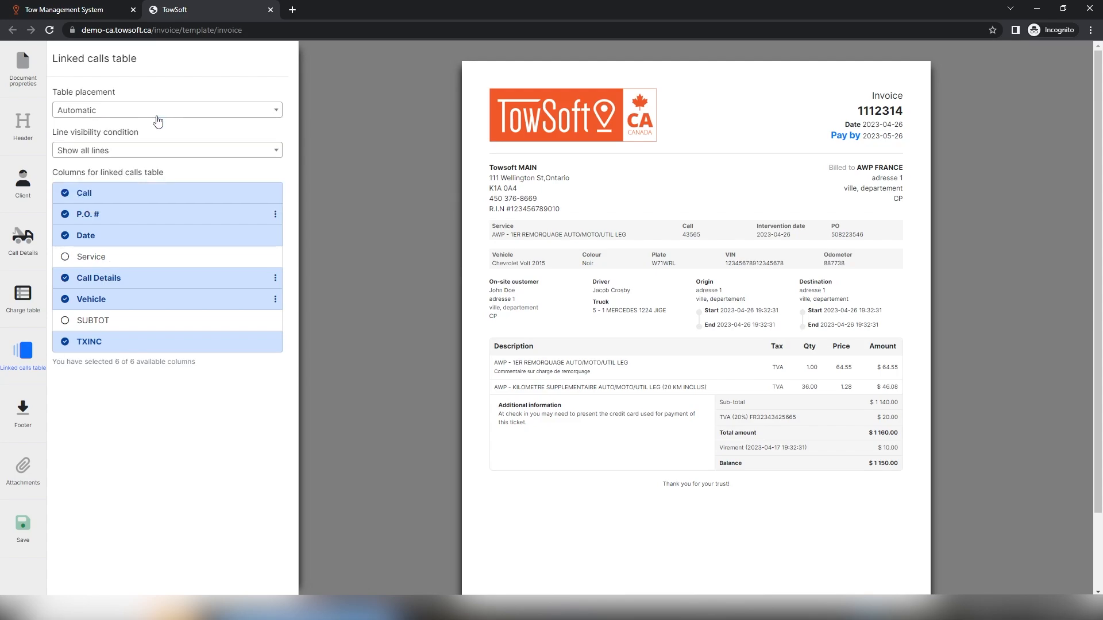
{"action": "left_click", "coordinate": [153, 151]}
{"action": "left_click", "coordinate": [154, 152]}
{"action": "left_click", "coordinate": [25, 472]}
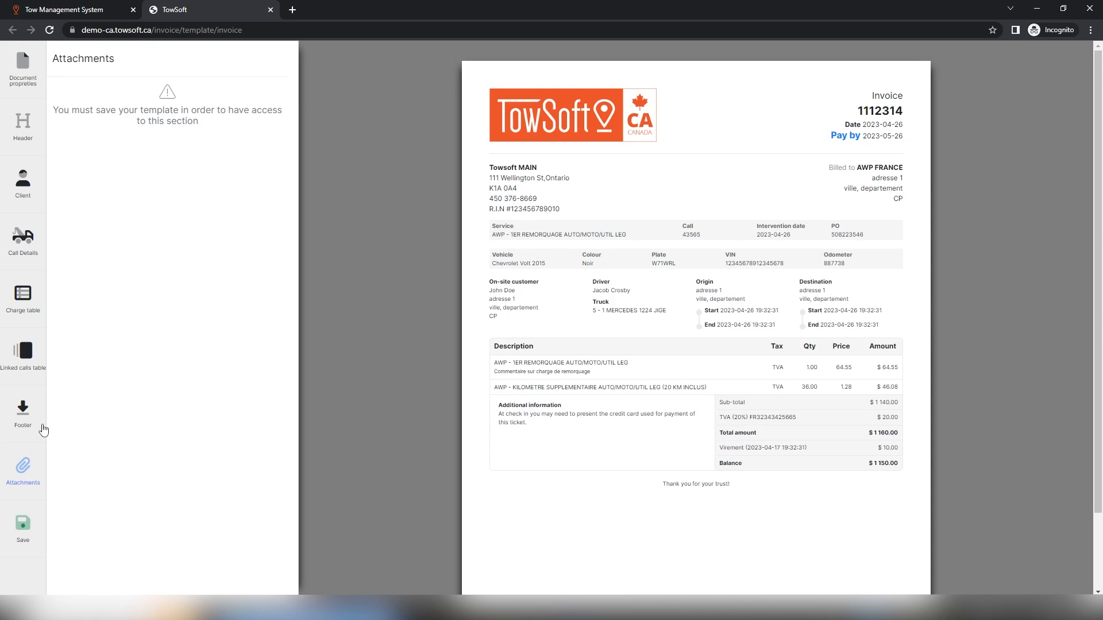
{"action": "left_click", "coordinate": [26, 527]}
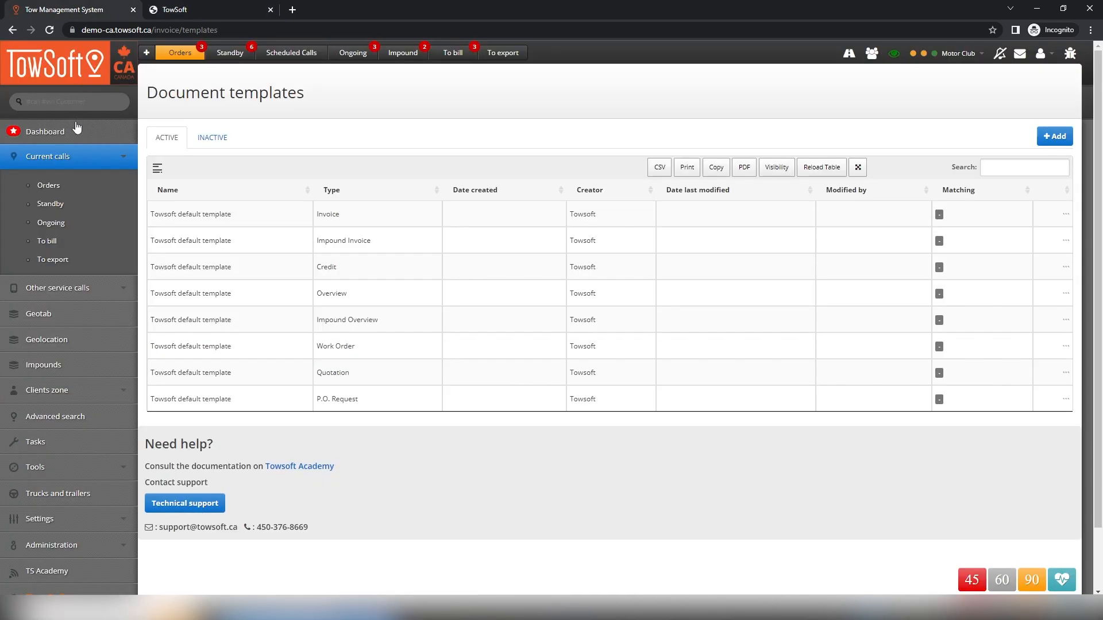
Open service call 2253 from the other service calls and start Send / Print
{"action": "left_click", "coordinate": [62, 287]}
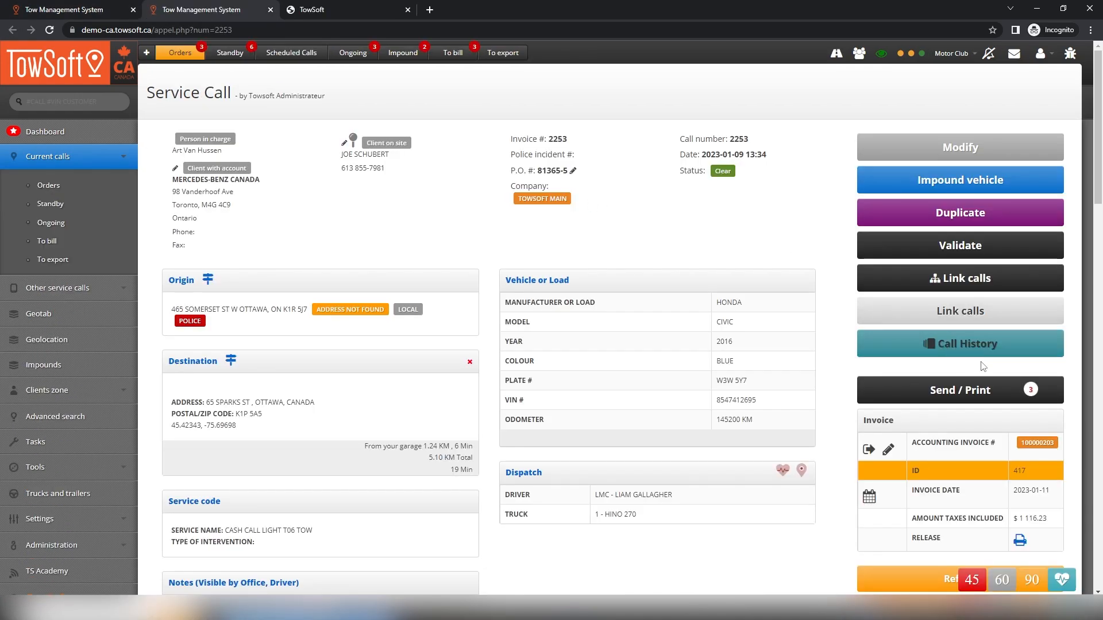
{"action": "left_click", "coordinate": [1056, 389]}
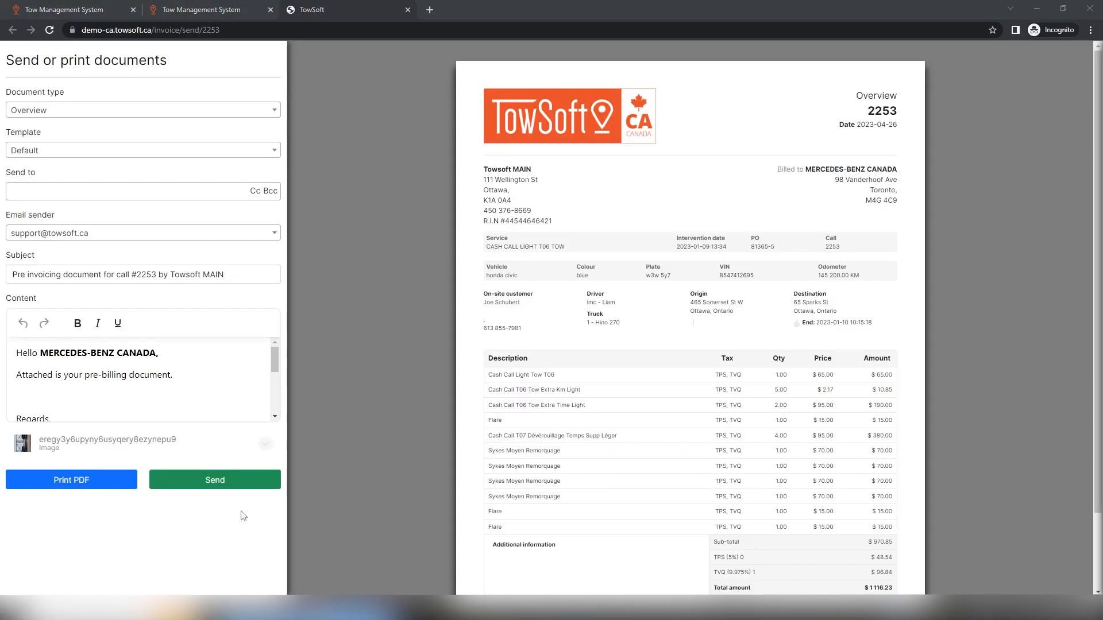
Add the recipient's e-mail address, keep the support sender address, and choose Invoice as document type
{"action": "left_click", "coordinate": [118, 193]}
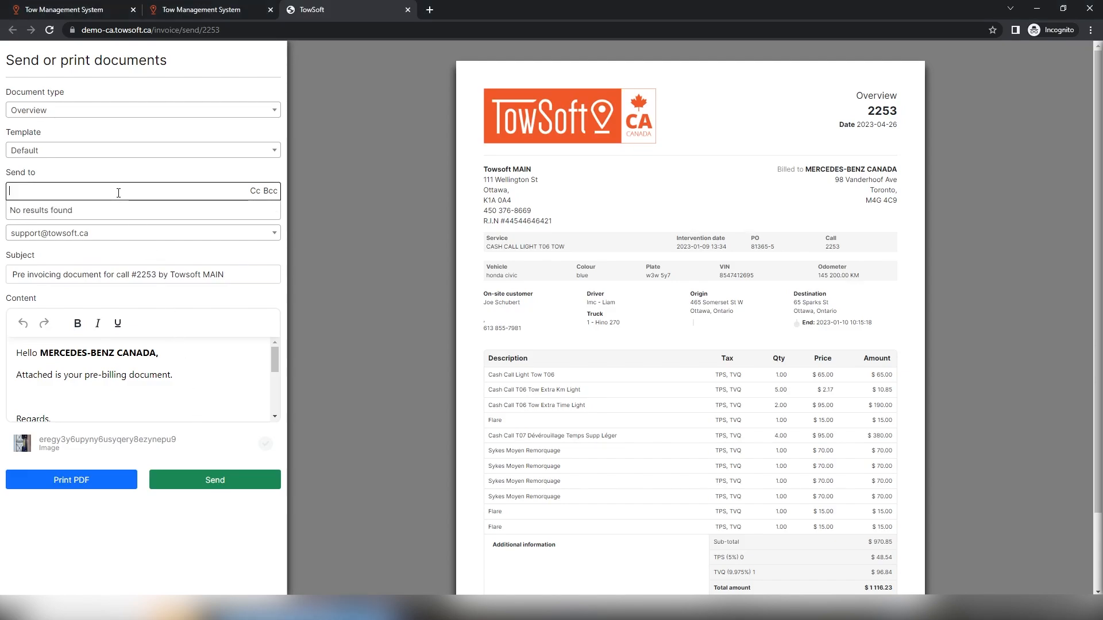
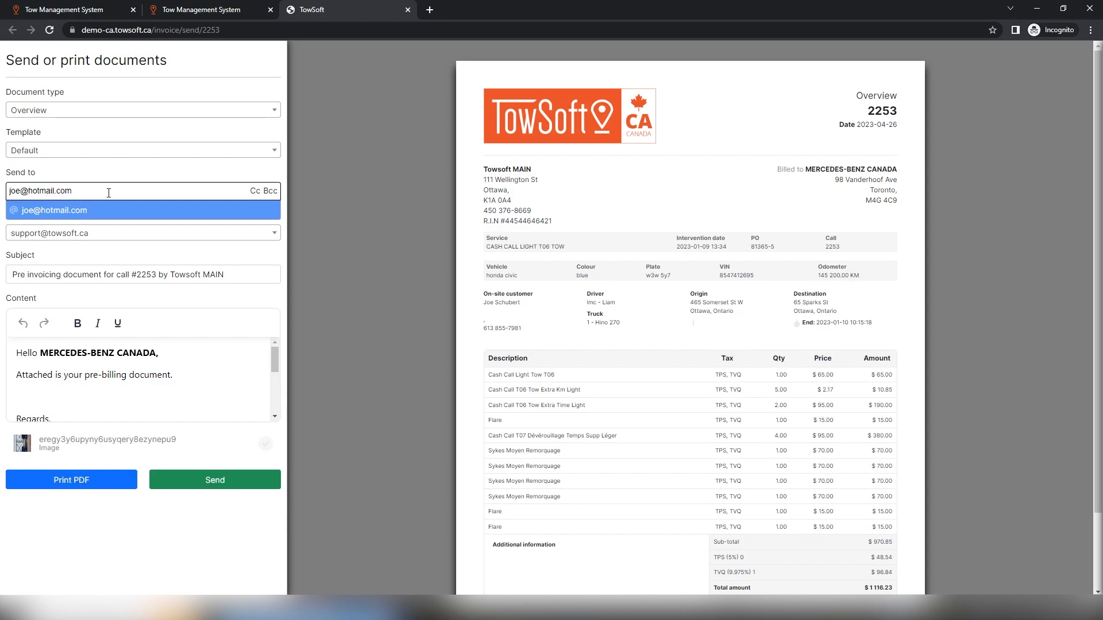
{"action": "left_click", "coordinate": [103, 212]}
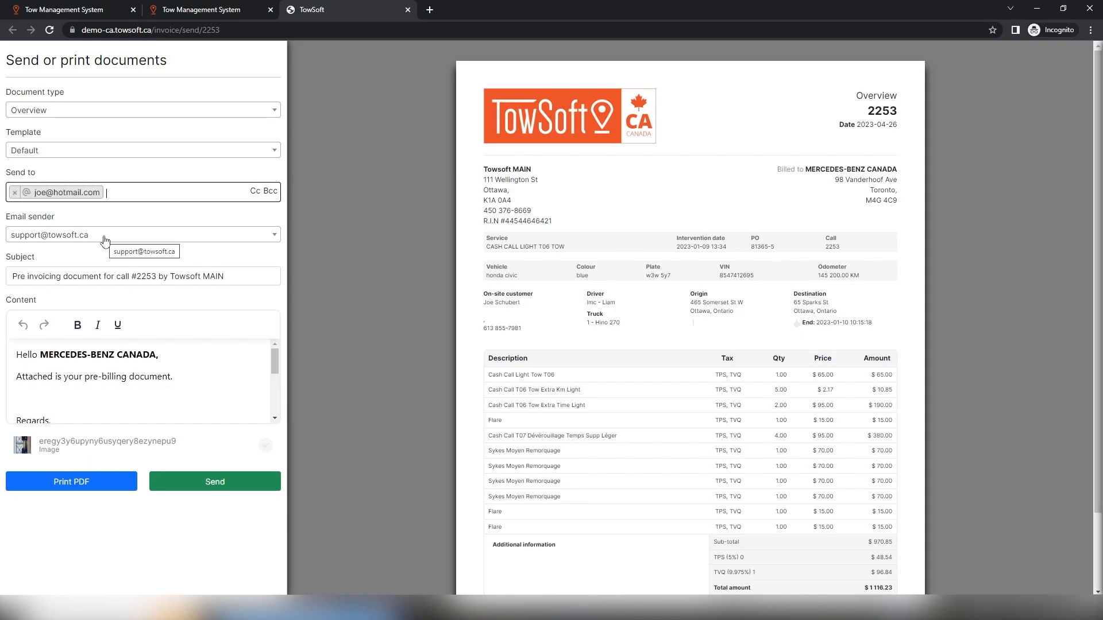
{"action": "left_click", "coordinate": [105, 241]}
{"action": "left_click", "coordinate": [107, 246]}
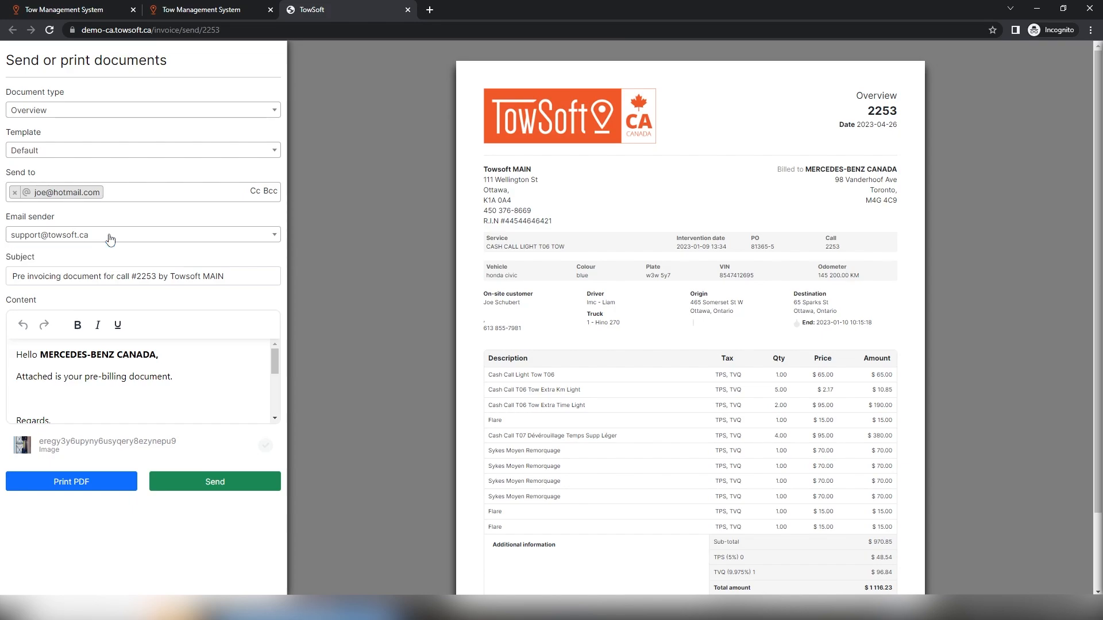
{"action": "left_click", "coordinate": [106, 110]}
Switch the document to Invoice and keep the Default template
{"action": "left_click", "coordinate": [74, 128]}
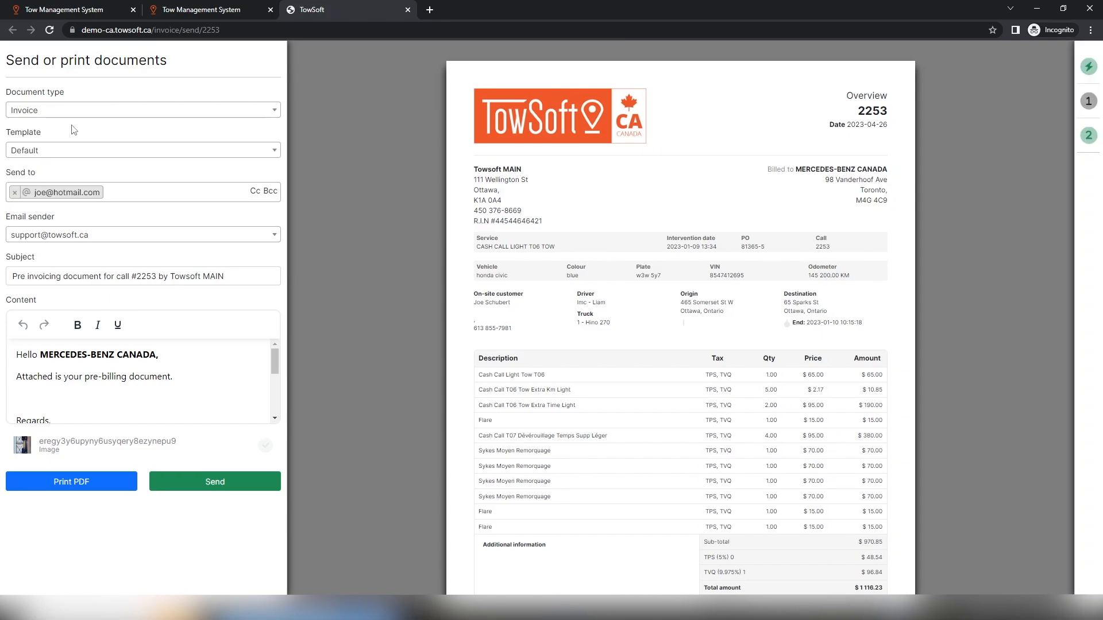
{"action": "left_click", "coordinate": [112, 162]}
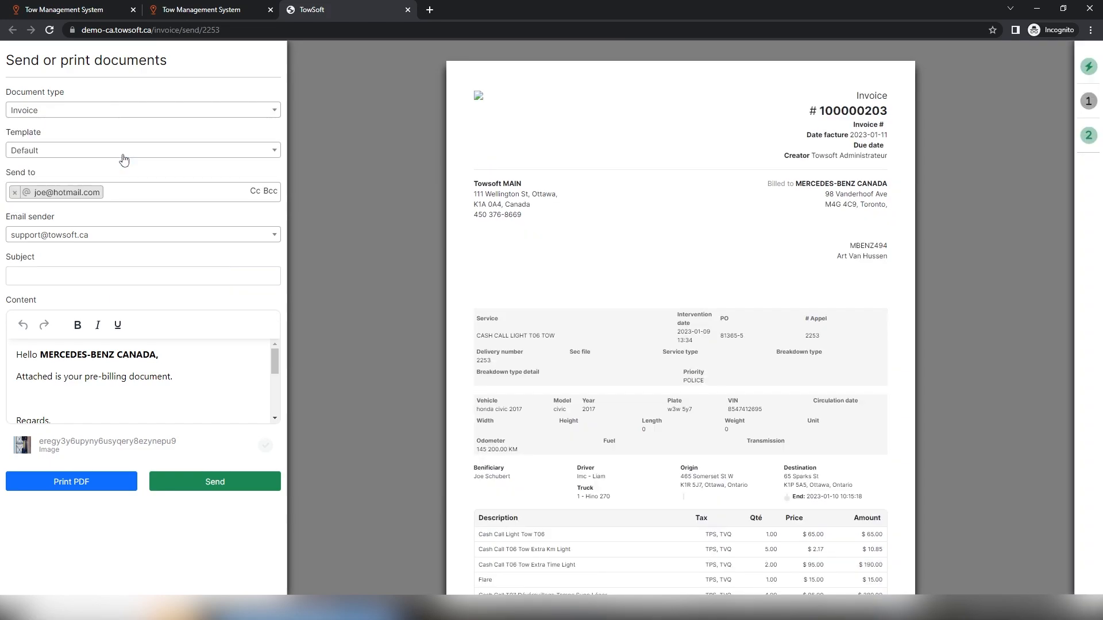
{"action": "left_click", "coordinate": [113, 154]}
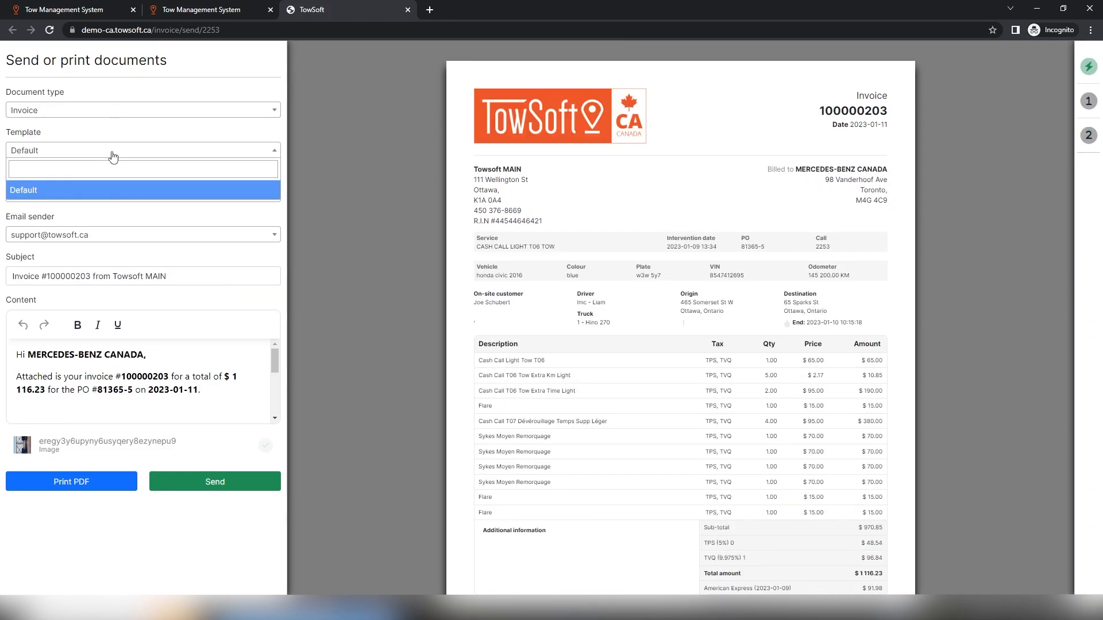
{"action": "left_click", "coordinate": [56, 192]}
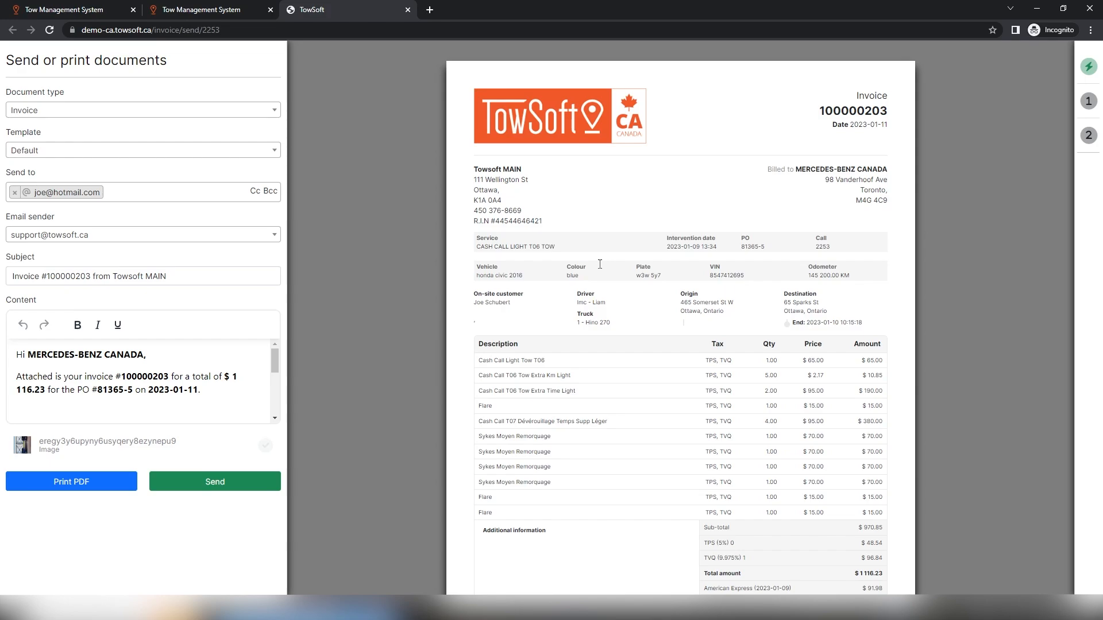
Remove the trailing TOW so the Service line reads 'CASH CALL LIGHT T06'
{"action": "left_click", "coordinate": [545, 249]}
{"action": "left_click_drag", "start_coordinate": [555, 247], "coordinate": [541, 247]}
{"action": "key", "text": "BackSpace"}
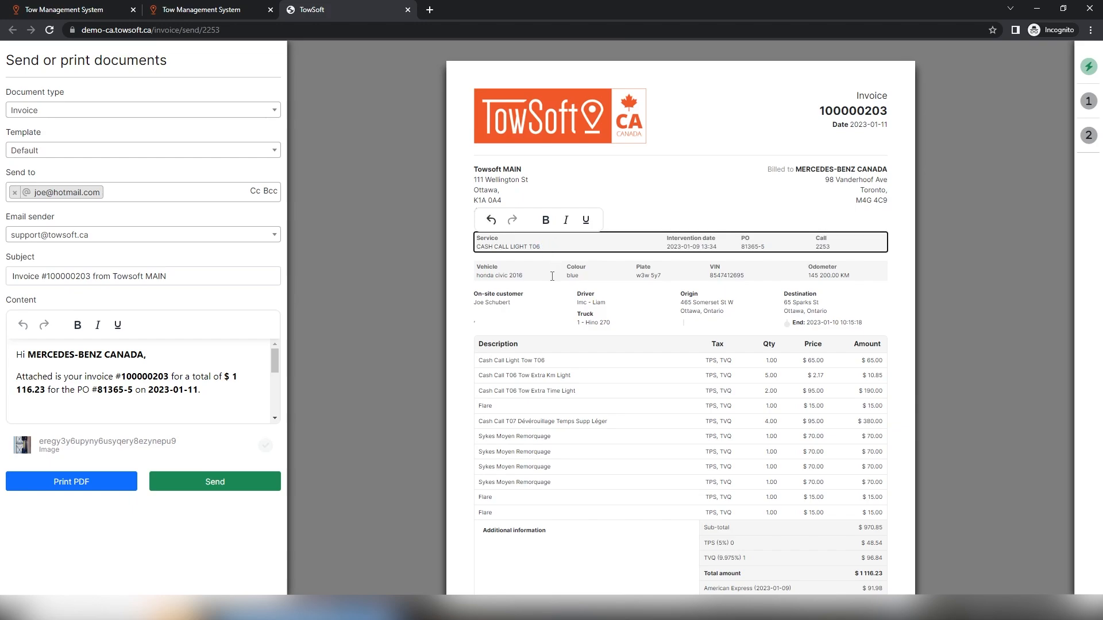
{"action": "left_click", "coordinate": [471, 274]}
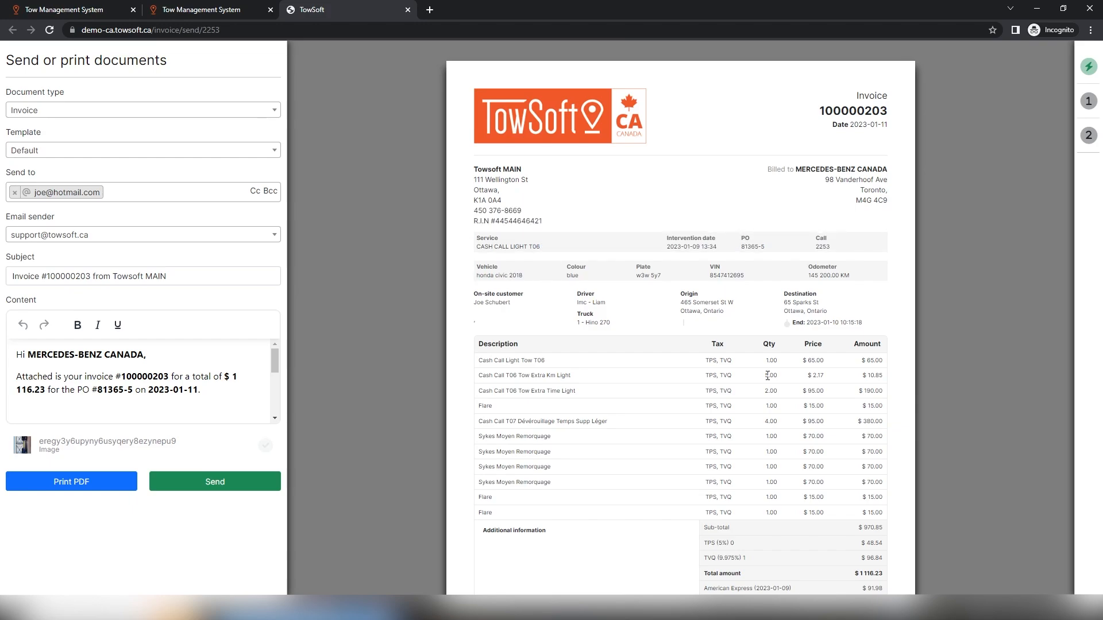
Generate invoice 100000203 as a PDF and check the history now shows a third version
{"action": "left_click", "coordinate": [104, 482]}
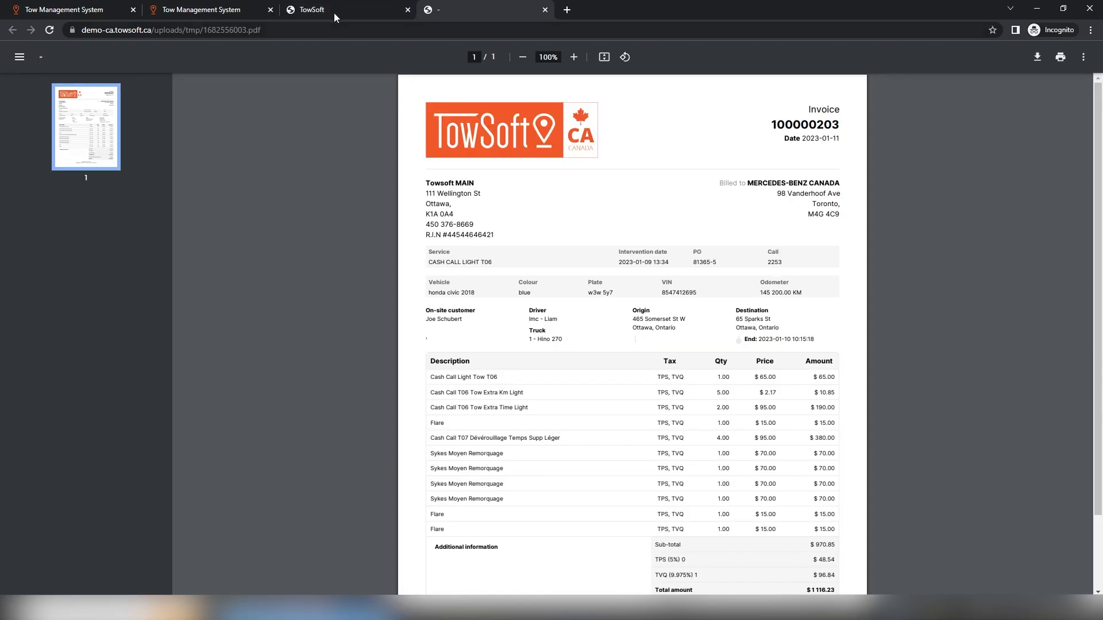
{"action": "left_click", "coordinate": [333, 13]}
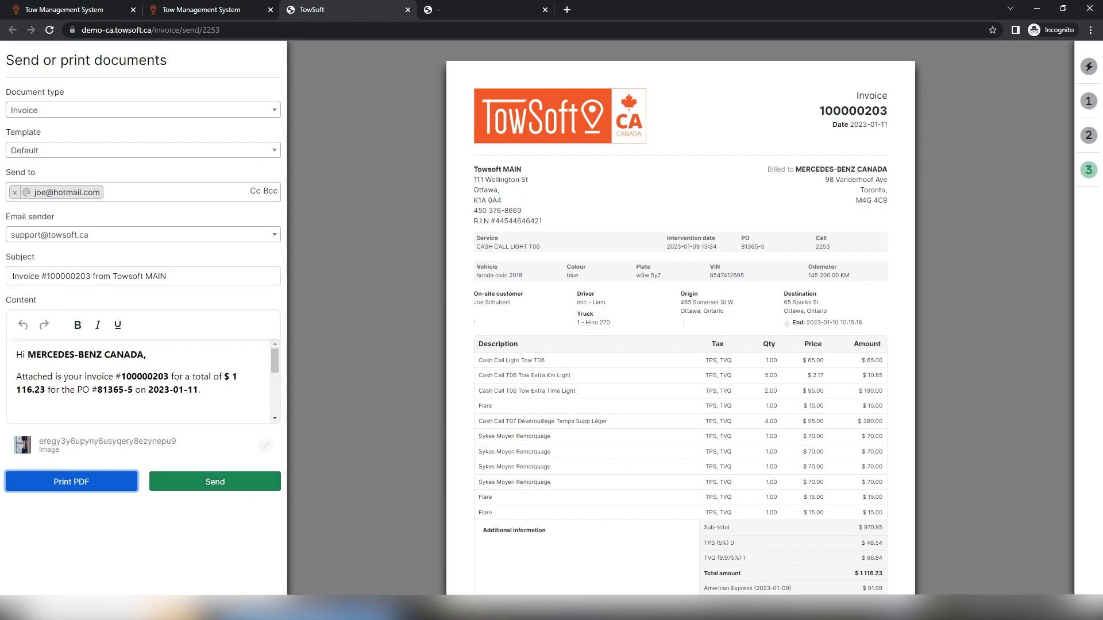
{"action": "mouse_move", "coordinate": [1087, 172]}
{"action": "mouse_move", "coordinate": [1092, 146]}
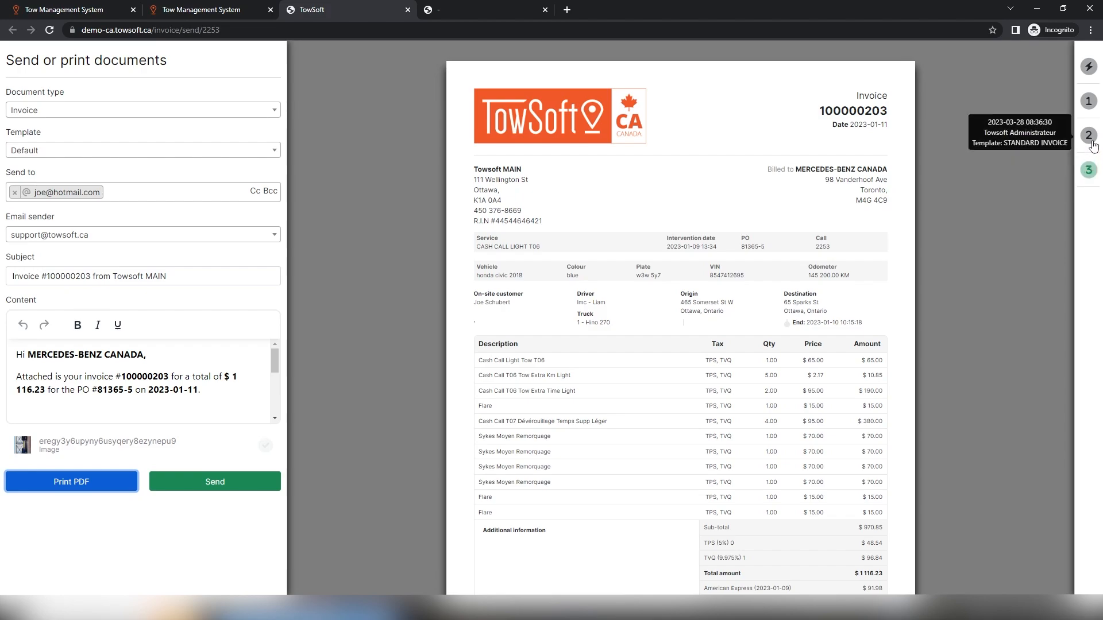
{"action": "mouse_move", "coordinate": [1092, 109]}
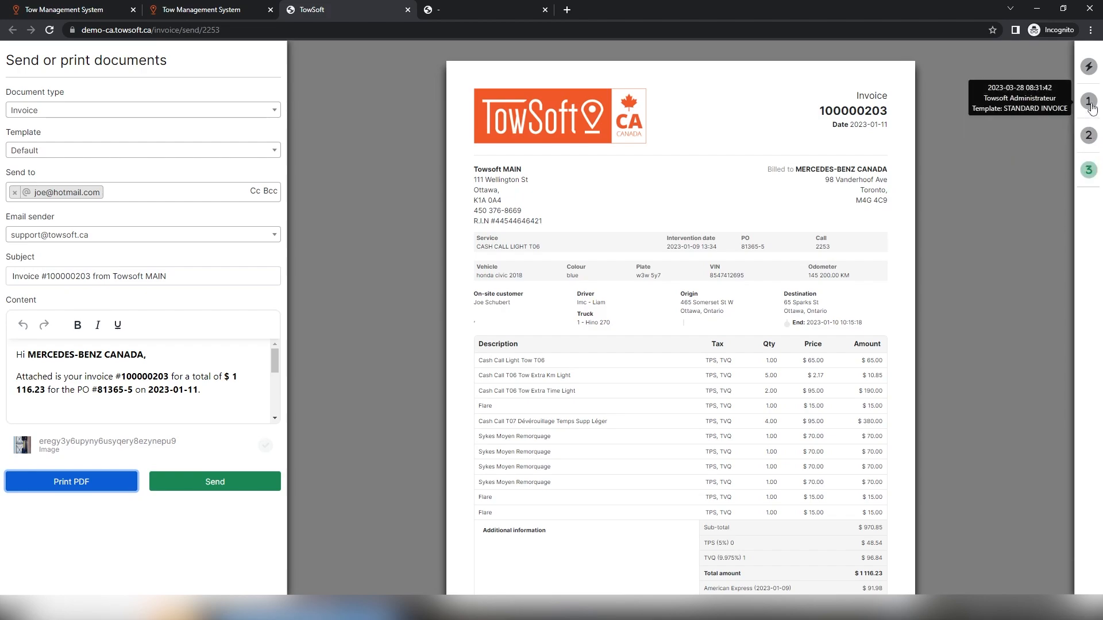